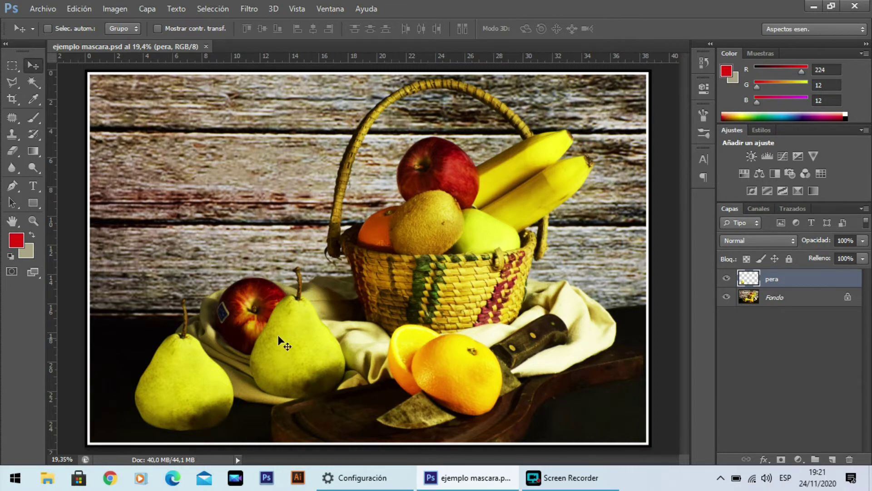
Step: Move the pera layer's pear over the apple so it partly covers the other pear
left_click_drag(217, 385, 209, 352)
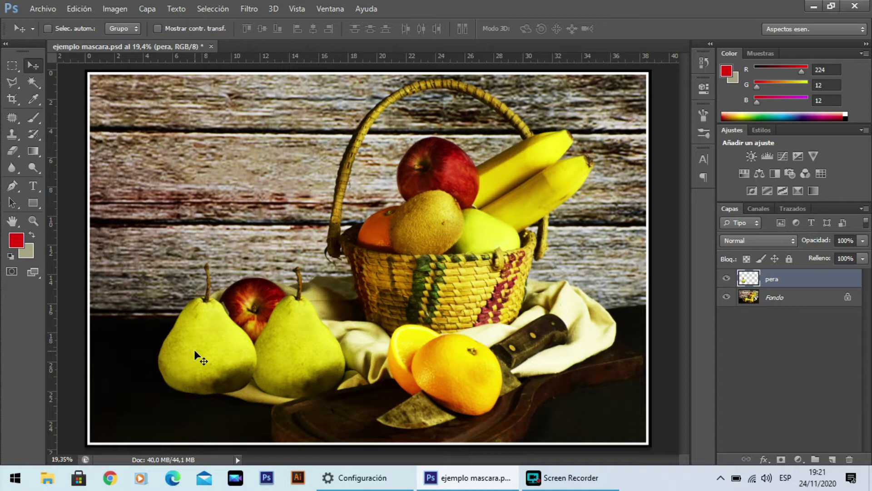
left_click_drag(205, 355, 247, 352)
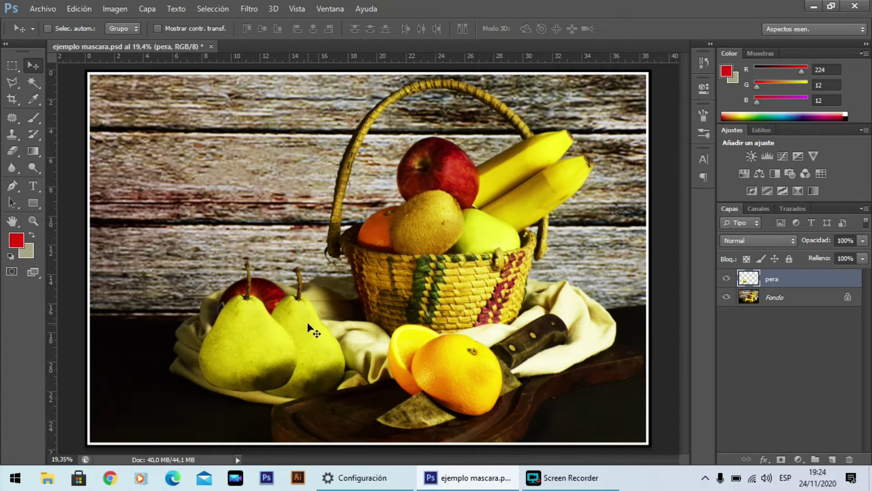
Step: Try to erase the part of the pera layer's pear that overlaps the other pear with the Eraser
left_click(13, 150)
mouse_move(293, 347)
left_mouse_down()
mouse_move(292, 373)
mouse_move(282, 341)
mouse_move(285, 377)
mouse_move(278, 336)
mouse_move(277, 386)
mouse_move(265, 380)
mouse_move(272, 339)
mouse_move(271, 376)
mouse_move(258, 363)
mouse_move(281, 309)
mouse_move(267, 375)
mouse_move(295, 374)
left_mouse_up()
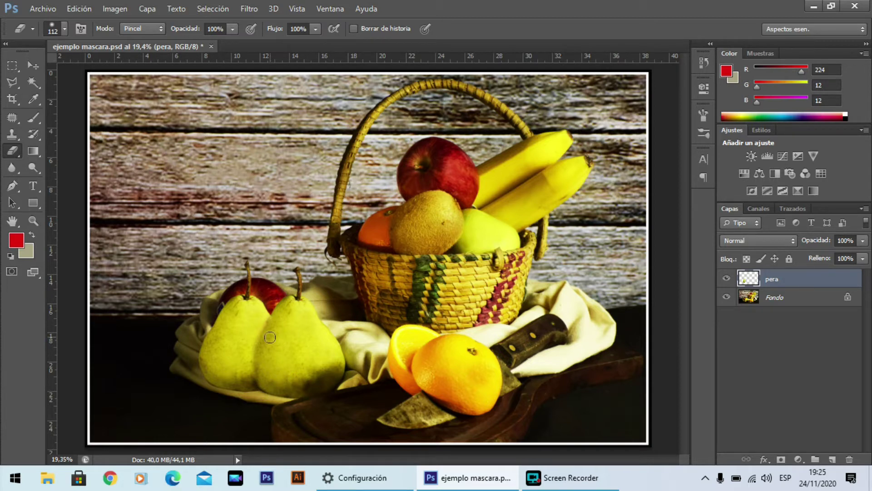
left_click_drag(234, 324, 301, 376)
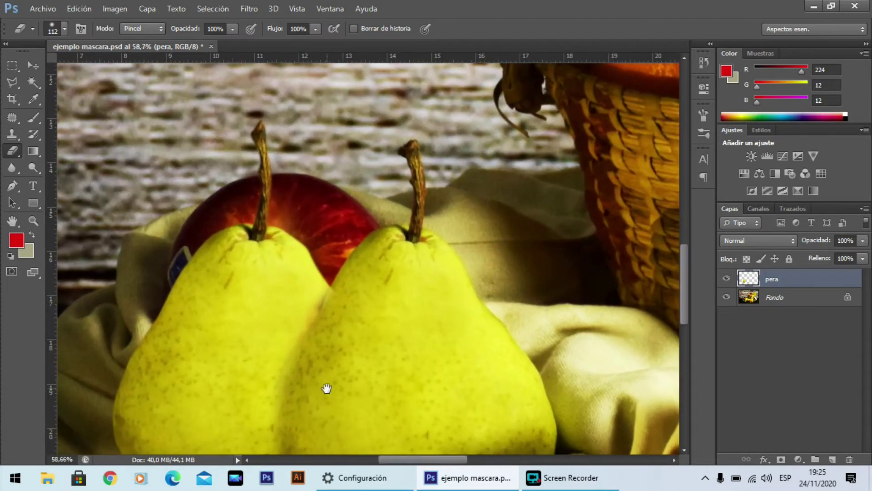
scroll(321, 296, "down", 3)
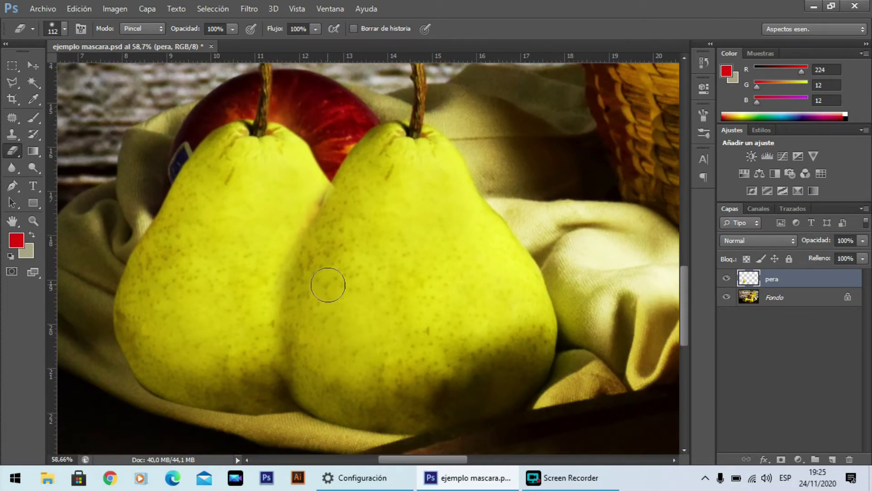
key("ctrl+minus")
key("ctrl+minus")
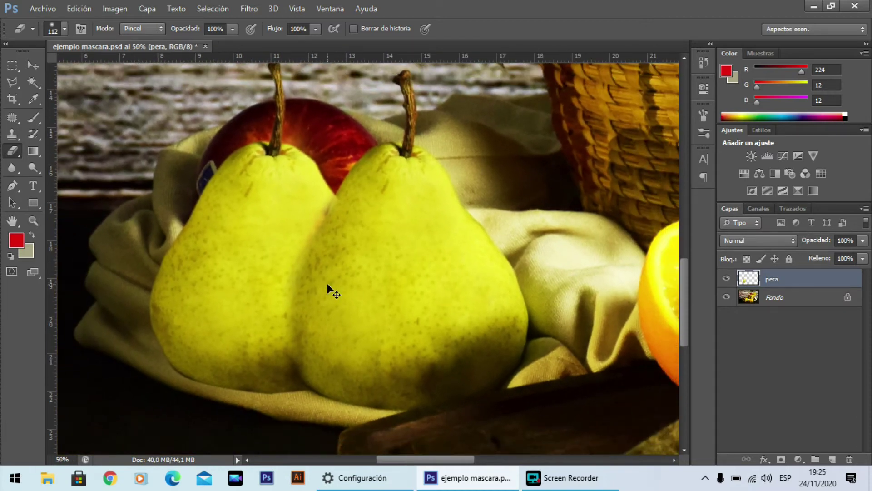
key("ctrl+minus")
key("ctrl+minus")
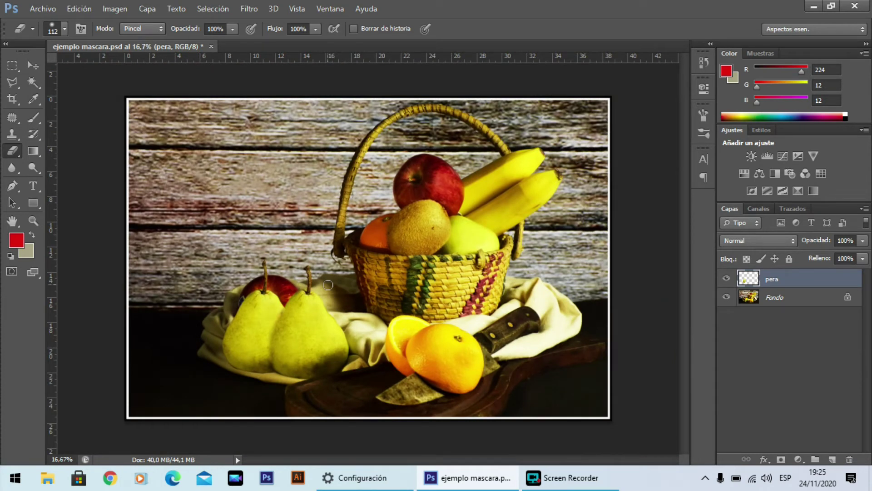
left_click(32, 67)
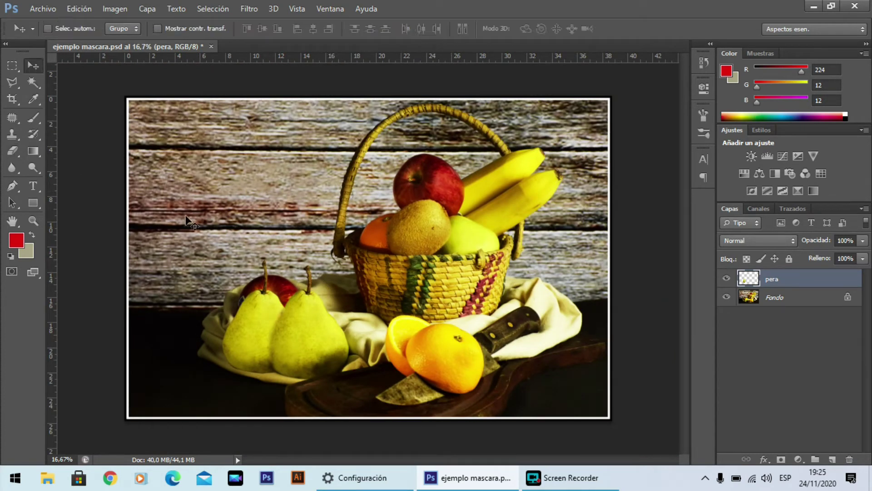
left_click_drag(246, 314, 239, 328)
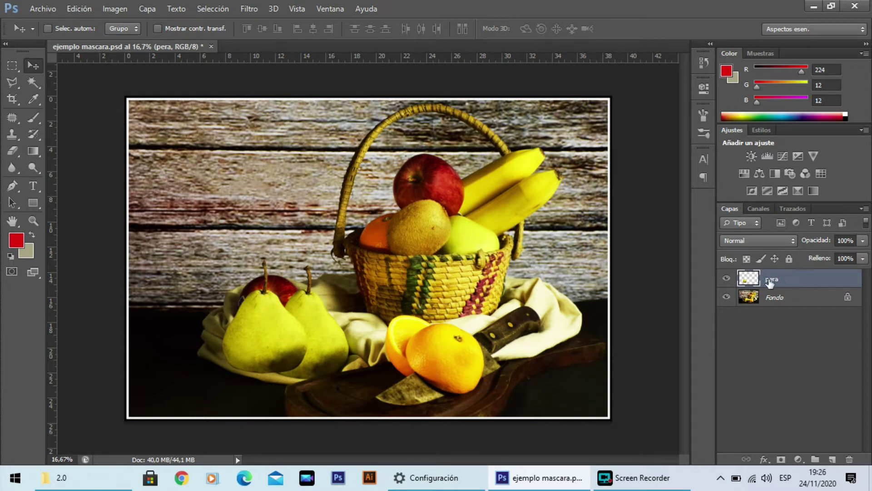
Step: Add a layer mask to the pera layer and undo it
left_click(781, 459)
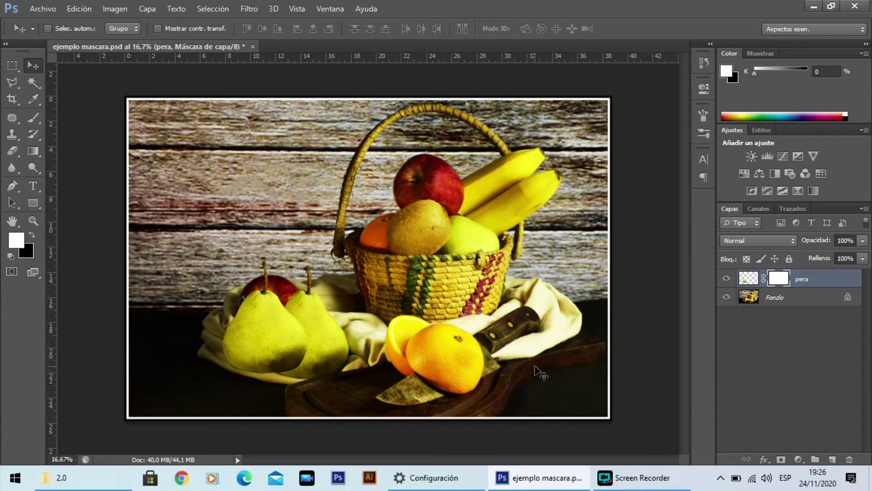
left_click(73, 7)
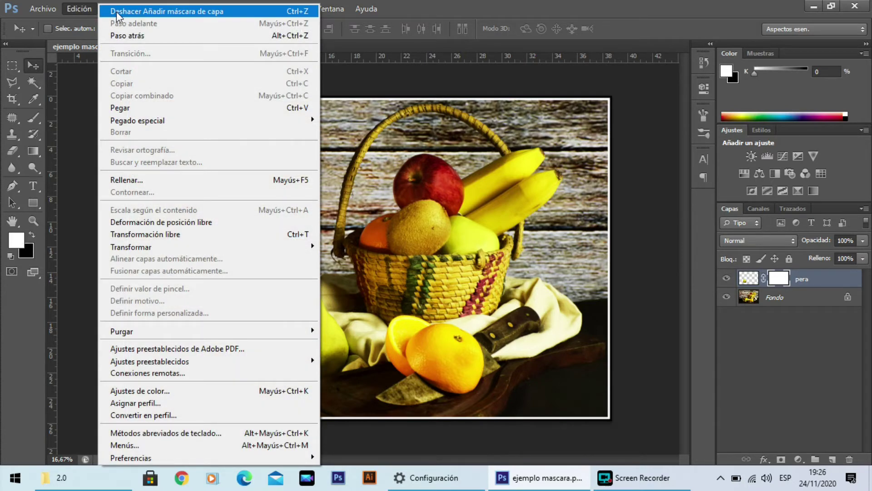
left_click(116, 12)
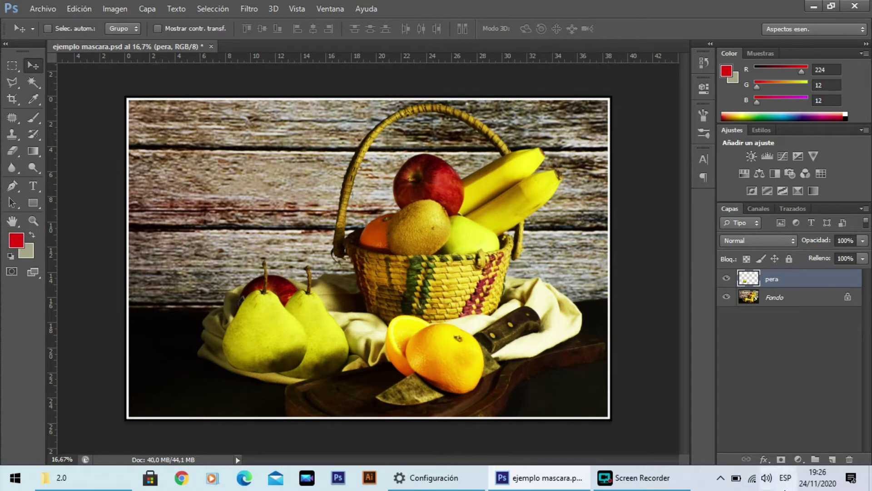
Step: Add a layer mask to the pera layer and set the foreground color to black
left_click(780, 459)
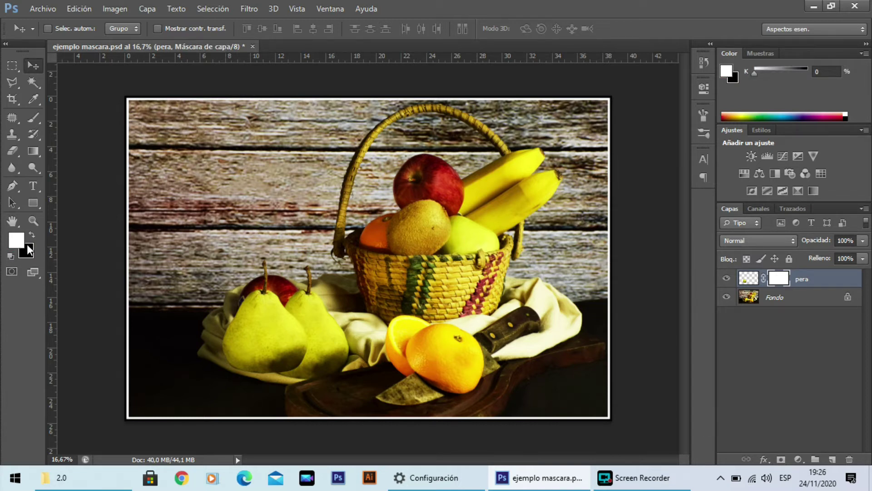
left_click(31, 234)
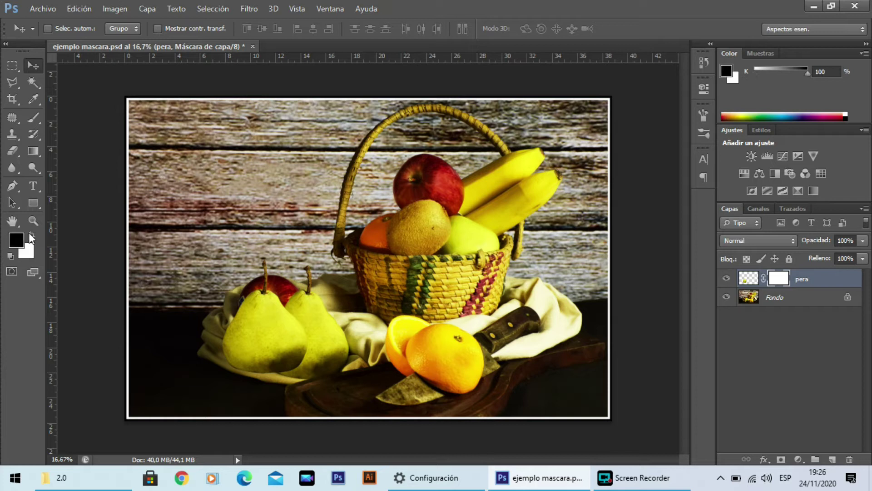
left_click(31, 235)
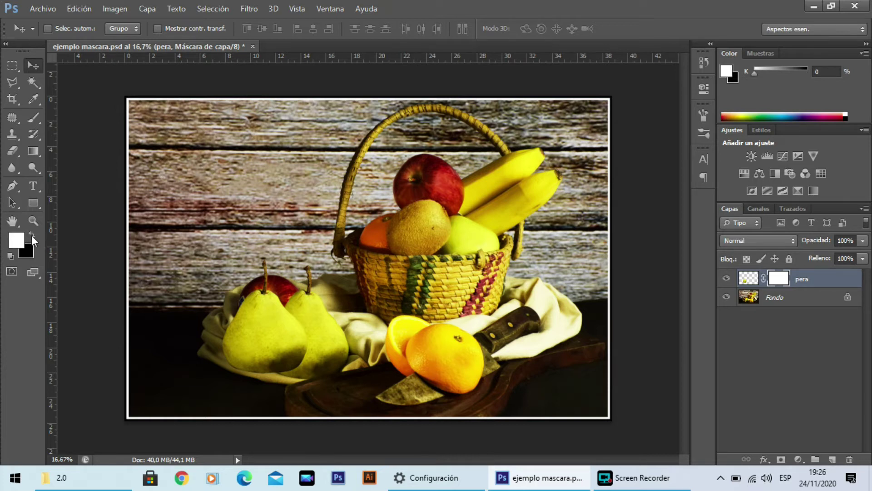
left_click(31, 236)
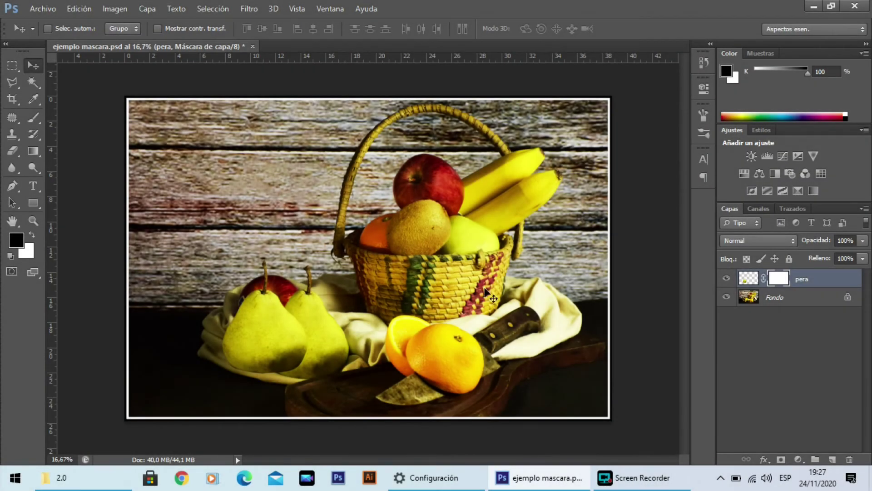
Step: Paint black on the mask with a 76 px brush to hide the pear's area overlapping the other pear
left_click_drag(238, 297, 273, 202)
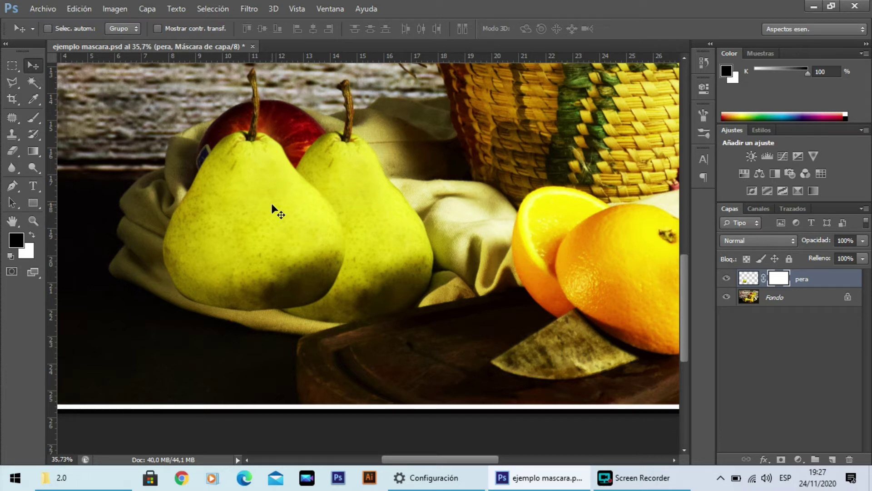
left_click(35, 117)
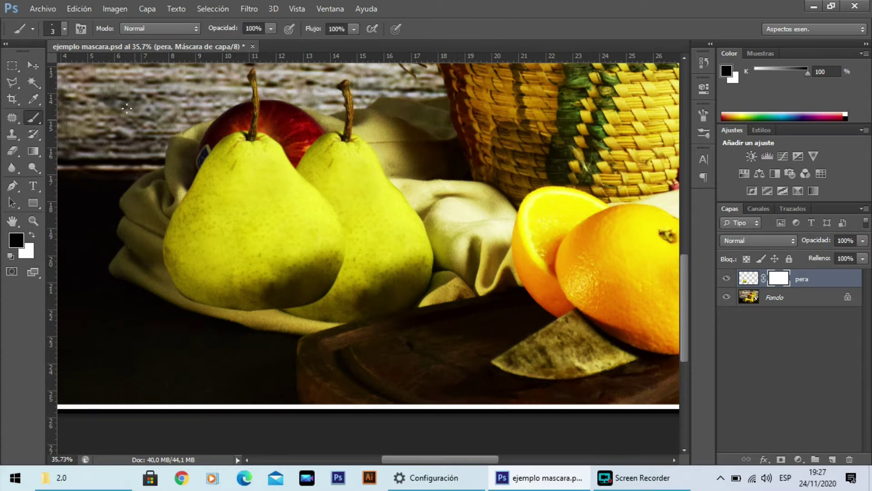
left_click(66, 29)
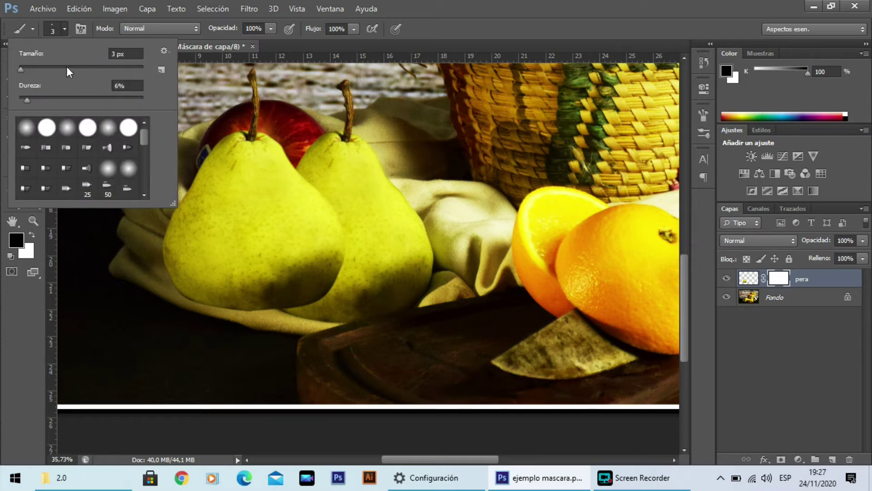
left_click(67, 68)
mouse_move(340, 229)
left_mouse_down()
mouse_move(332, 294)
mouse_move(344, 218)
mouse_move(317, 310)
mouse_move(339, 187)
mouse_move(305, 298)
mouse_move(299, 263)
mouse_move(320, 203)
mouse_move(300, 293)
mouse_move(333, 177)
mouse_move(292, 281)
mouse_move(313, 175)
mouse_move(291, 241)
mouse_move(312, 175)
mouse_move(302, 176)
mouse_move(282, 301)
mouse_move(276, 248)
mouse_move(289, 185)
mouse_move(303, 164)
mouse_move(265, 277)
mouse_move(281, 306)
mouse_move(269, 287)
mouse_move(272, 237)
mouse_move(293, 188)
mouse_move(248, 240)
mouse_move(254, 302)
mouse_move(236, 259)
mouse_move(278, 177)
left_mouse_up()
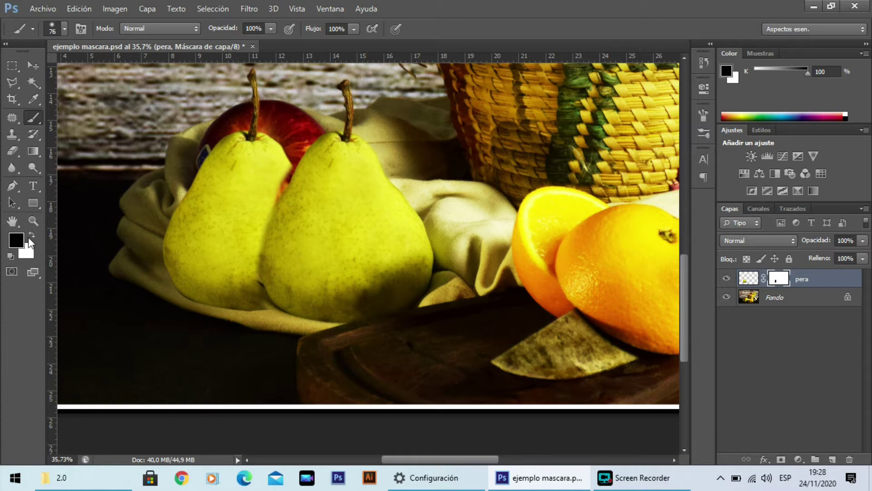
Step: Paint white on the mask along the boundary between the pears to restore part of the hidden pear
left_click(30, 234)
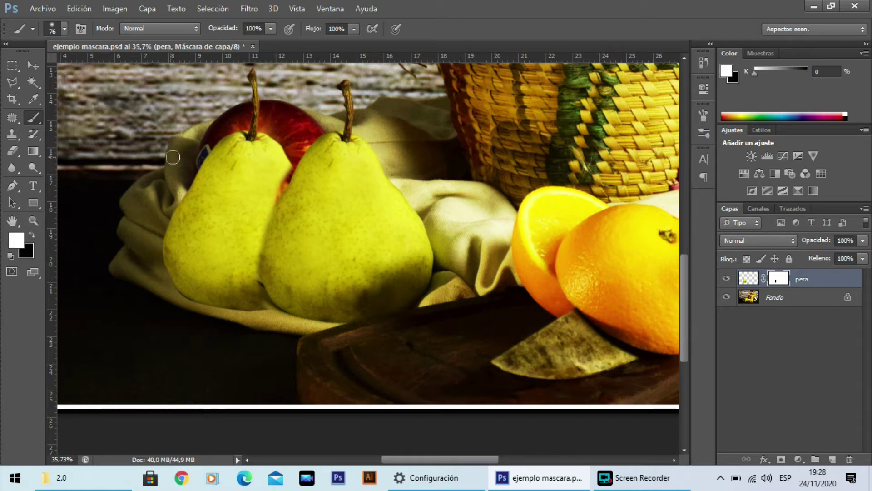
mouse_move(290, 164)
left_mouse_down()
mouse_move(272, 195)
mouse_move(287, 170)
mouse_move(256, 237)
mouse_move(253, 279)
mouse_move(265, 310)
left_mouse_up()
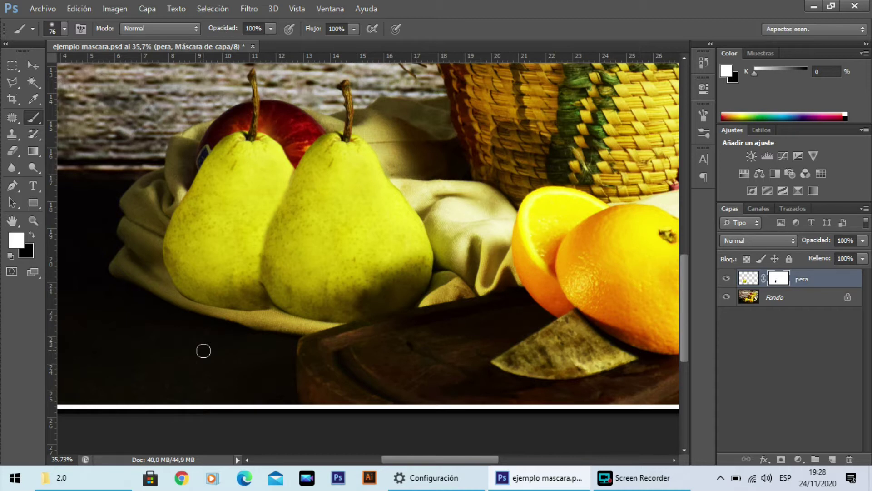
left_click_drag(285, 268, 240, 309)
mouse_move(287, 254)
left_mouse_down()
mouse_move(242, 245)
mouse_move(301, 216)
mouse_move(260, 271)
mouse_move(305, 217)
mouse_move(276, 263)
mouse_move(271, 235)
mouse_move(317, 228)
mouse_move(250, 220)
mouse_move(313, 183)
mouse_move(262, 206)
mouse_move(272, 240)
mouse_move(310, 198)
mouse_move(292, 200)
mouse_move(278, 263)
mouse_move(291, 239)
left_mouse_up()
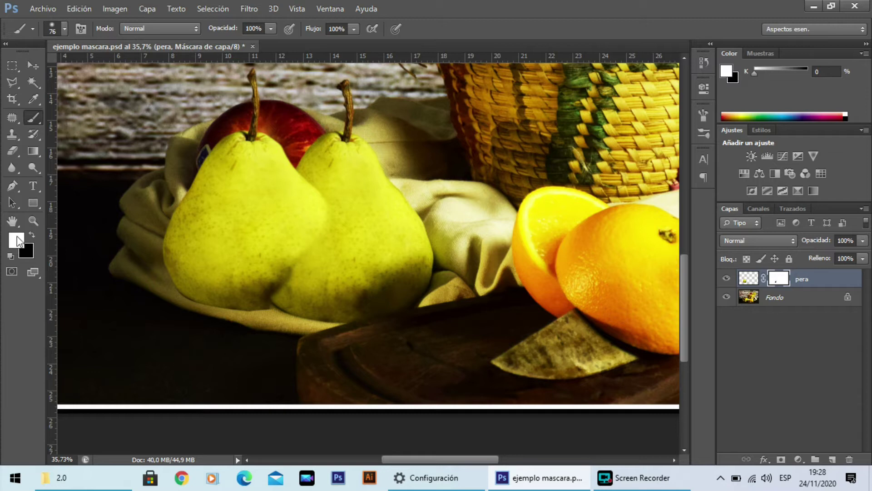
Step: Paint black on the mask to hide the restored overlap again, down to the base between the pears
left_click(31, 233)
mouse_move(326, 202)
left_mouse_down()
mouse_move(295, 265)
mouse_move(347, 196)
mouse_move(288, 275)
mouse_move(348, 151)
mouse_move(284, 262)
mouse_move(293, 214)
mouse_move(320, 176)
mouse_move(289, 244)
mouse_move(306, 180)
mouse_move(271, 274)
mouse_move(303, 177)
mouse_move(275, 251)
left_mouse_up()
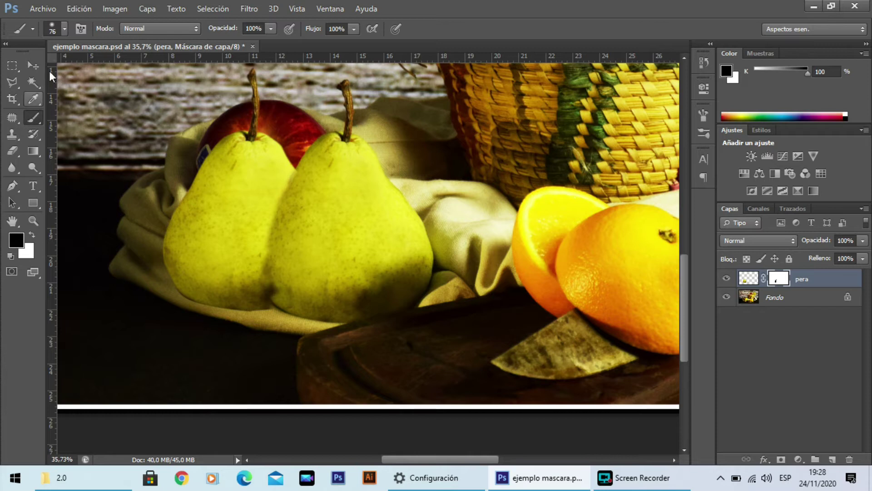
left_click(65, 30)
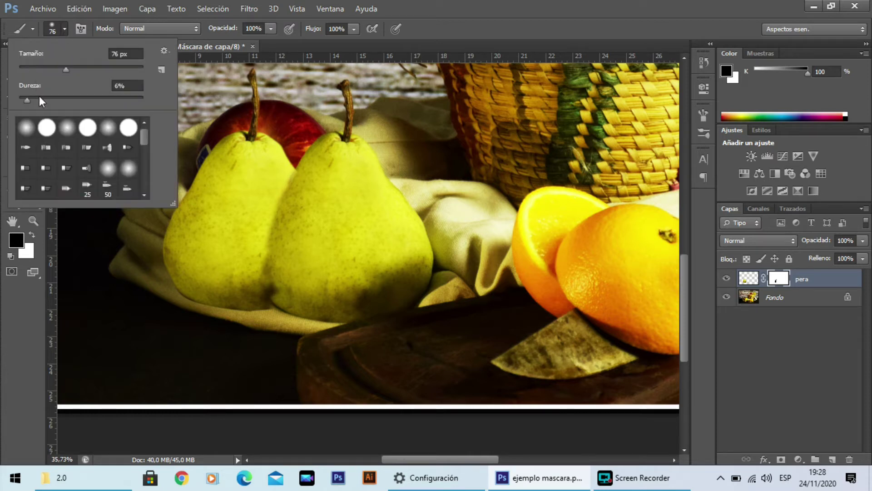
left_click(279, 297)
mouse_move(268, 272)
left_mouse_down()
mouse_move(272, 209)
mouse_move(299, 160)
mouse_move(265, 235)
mouse_move(273, 303)
left_mouse_up()
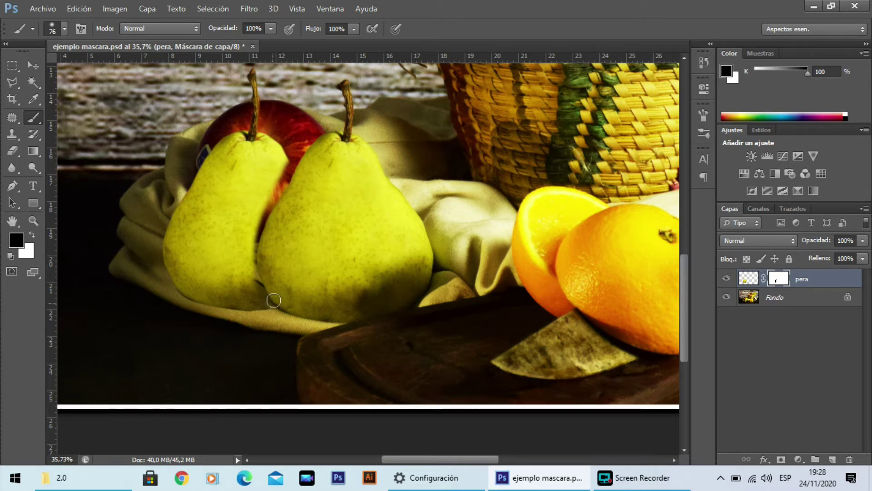
Step: Outline the boundary area between the two pears with the Polygonal Lasso, following the unmasked pear's edge closely
mouse_move(243, 156)
left_mouse_down()
mouse_move(312, 208)
mouse_move(339, 275)
mouse_move(360, 202)
left_mouse_up()
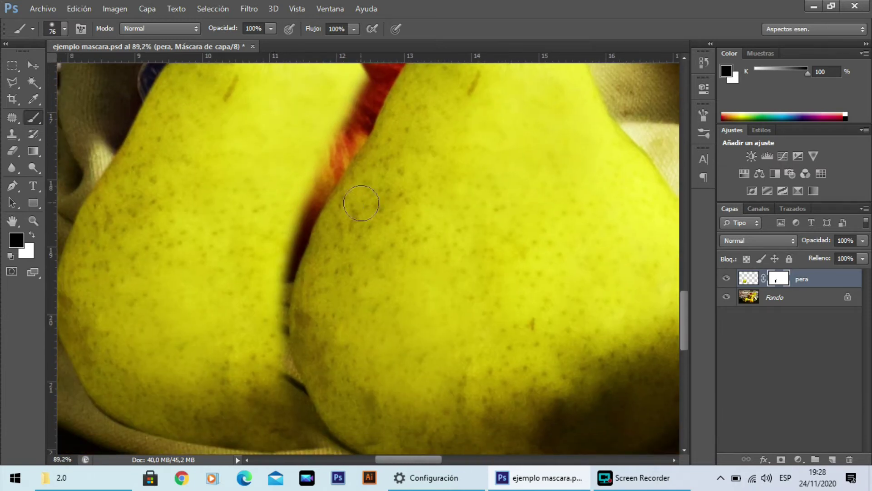
left_click(10, 83)
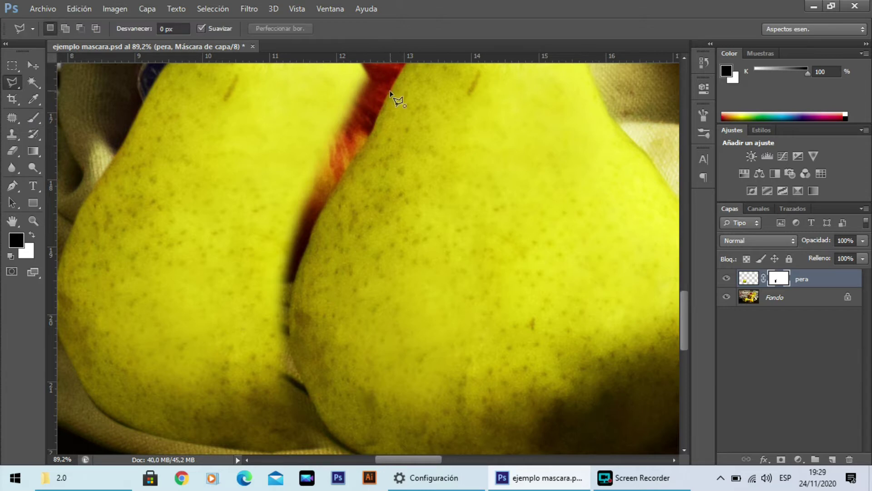
left_click_drag(383, 108, 363, 142)
mouse_move(337, 184)
left_mouse_down()
mouse_move(309, 234)
mouse_move(288, 327)
left_mouse_up()
mouse_move(298, 370)
left_mouse_down()
mouse_move(316, 409)
mouse_move(312, 358)
mouse_move(344, 422)
mouse_move(290, 450)
mouse_move(251, 413)
mouse_move(189, 243)
mouse_move(190, 176)
mouse_move(239, 100)
mouse_move(238, 87)
mouse_move(203, 329)
mouse_move(241, 242)
mouse_move(336, 151)
mouse_move(379, 136)
left_mouse_up()
key("space")
key("space")
left_click(380, 135)
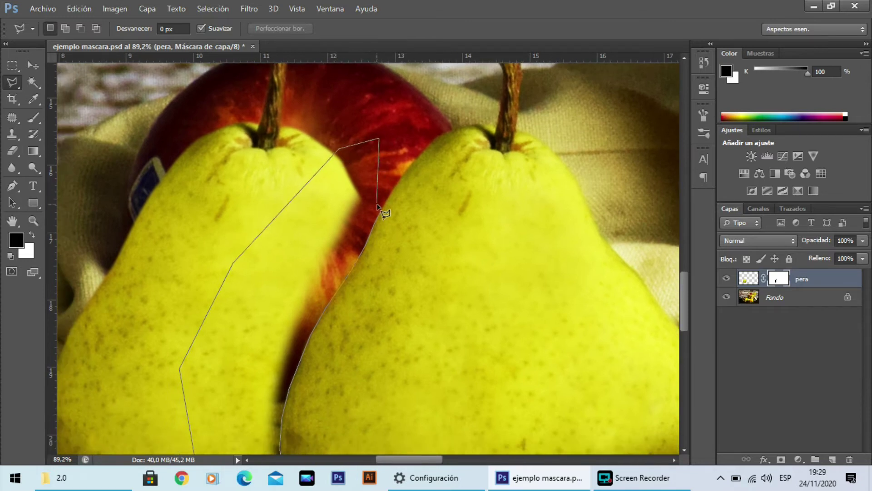
left_click(382, 207)
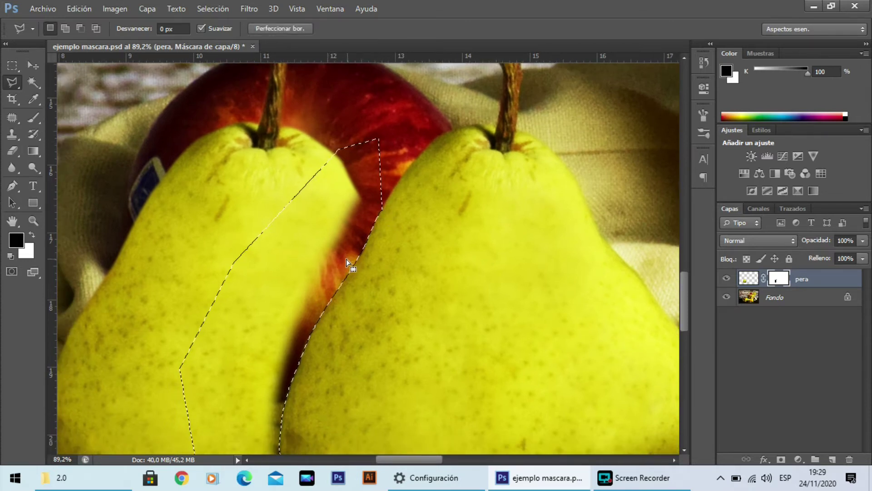
Step: Paint white on the mask inside the selection to restore the pear up to the other pear's edge, and deselect
left_click(33, 116)
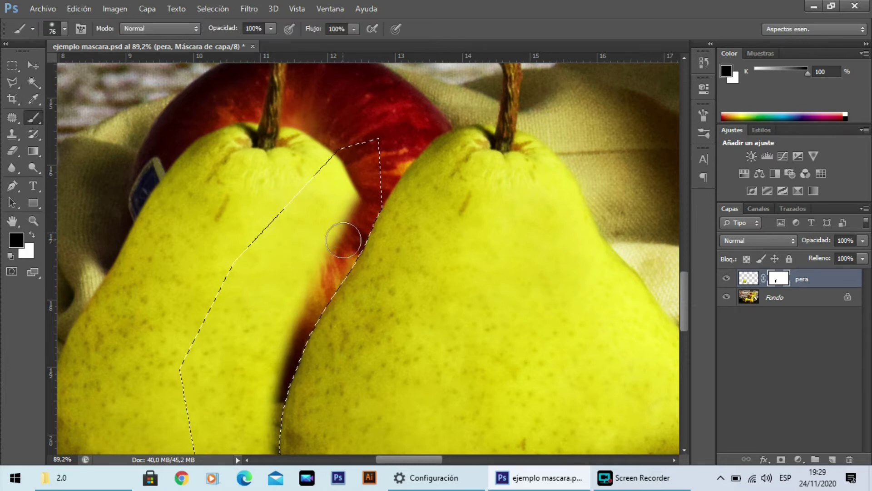
left_click(32, 235)
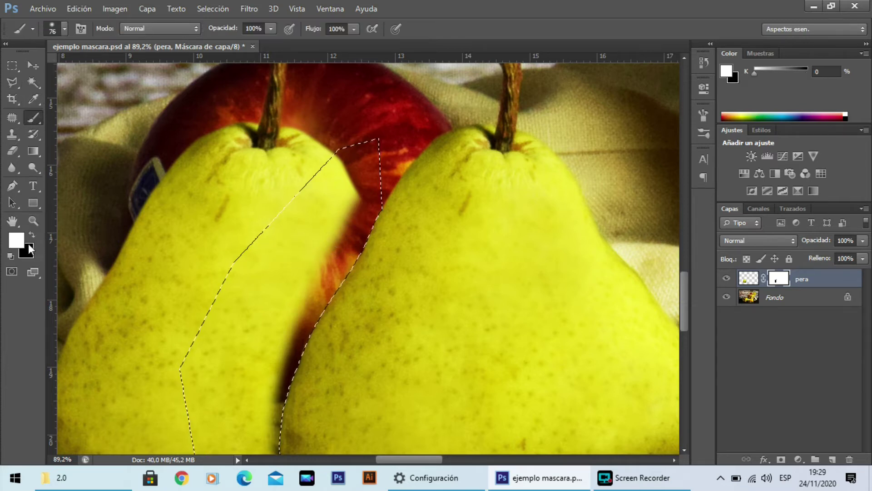
mouse_move(325, 209)
left_mouse_down()
mouse_move(332, 187)
mouse_move(360, 257)
mouse_move(361, 206)
mouse_move(299, 313)
mouse_move(371, 217)
mouse_move(286, 356)
mouse_move(348, 256)
mouse_move(313, 285)
left_mouse_up()
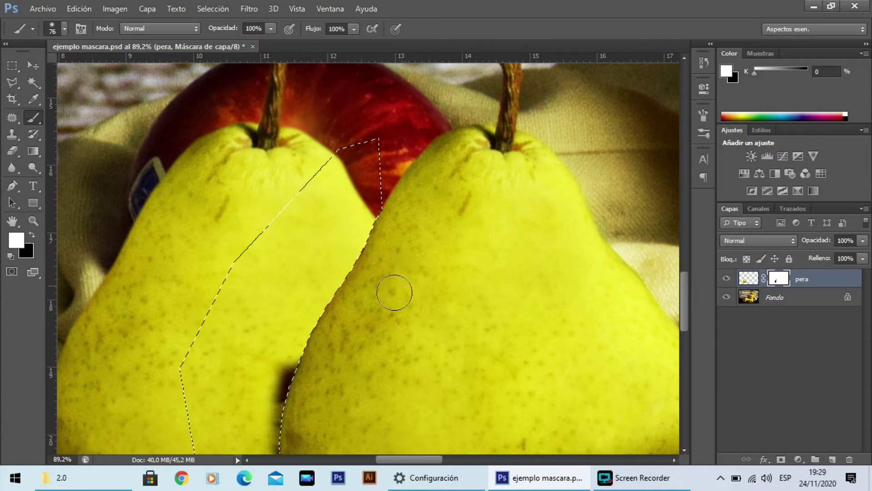
scroll(377, 227, "down", 5)
mouse_move(329, 192)
left_mouse_down()
mouse_move(306, 324)
mouse_move(320, 234)
mouse_move(281, 324)
mouse_move(307, 363)
mouse_move(314, 321)
mouse_move(306, 289)
mouse_move(317, 383)
mouse_move(309, 355)
mouse_move(287, 362)
mouse_move(325, 369)
mouse_move(336, 403)
mouse_move(330, 398)
mouse_move(351, 408)
mouse_move(314, 399)
left_mouse_up()
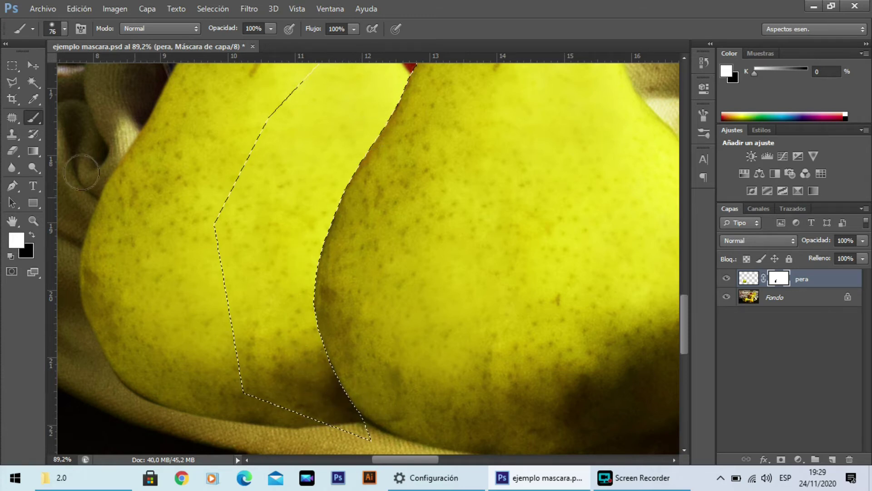
key("ctrl+0")
key("ctrl+d")
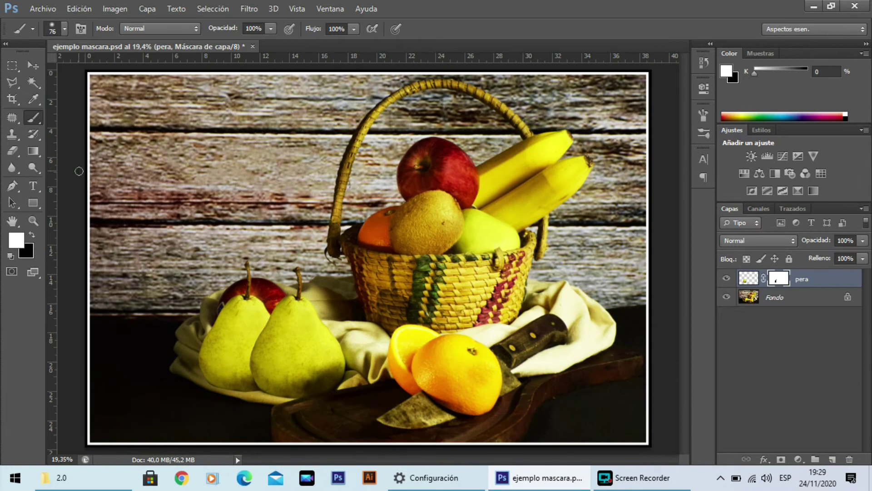
Step: Nudge the masked pear slightly with the Move tool
left_click(36, 64)
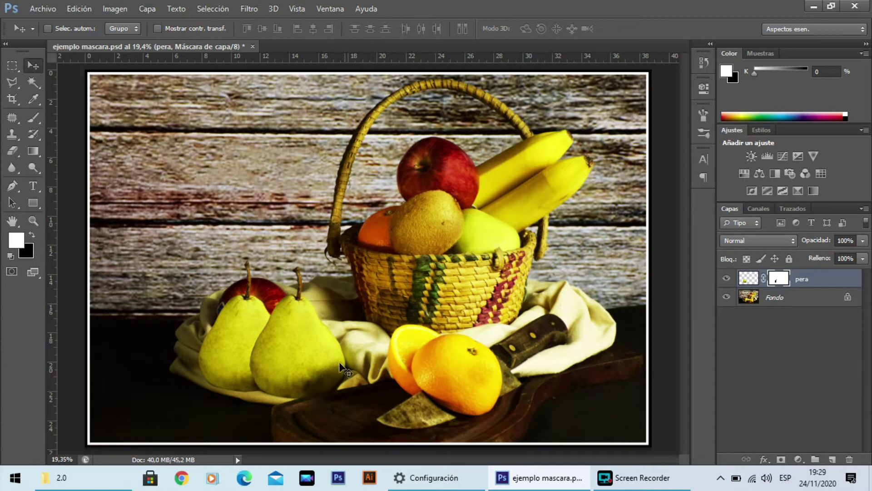
left_click_drag(232, 362, 228, 366)
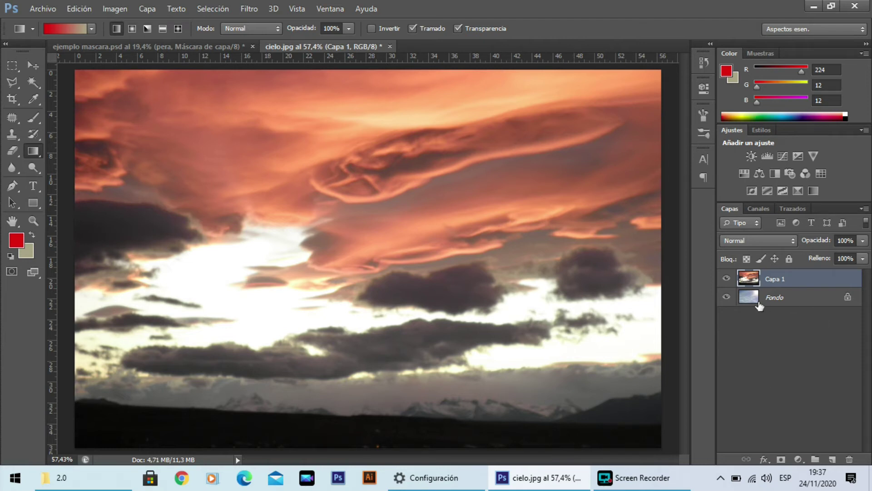
Step: Add a white layer mask to the sunset layer Capa 1 in cielo.jpg, toggling the layer's visibility to compare it with Fondo
left_click(726, 278)
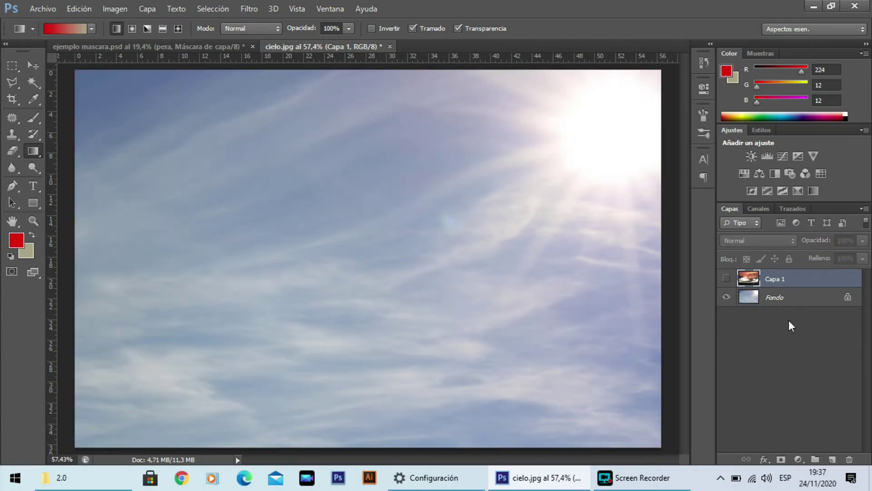
left_click(726, 278)
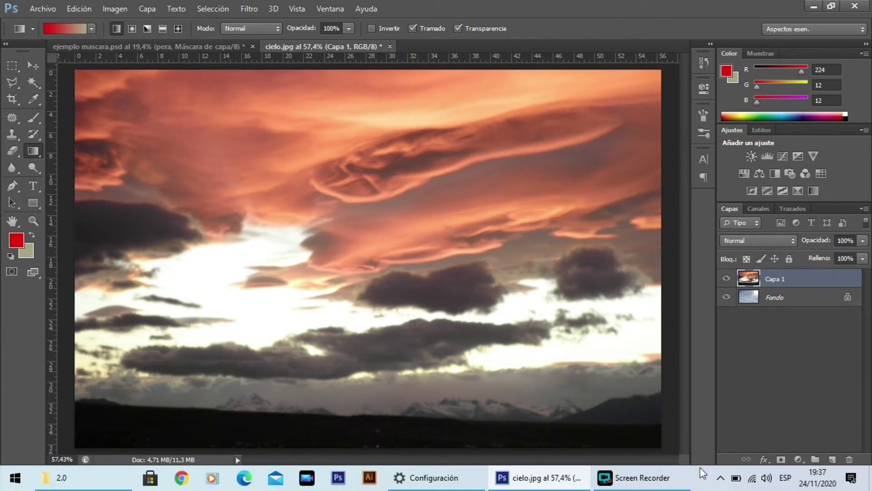
left_click(781, 459)
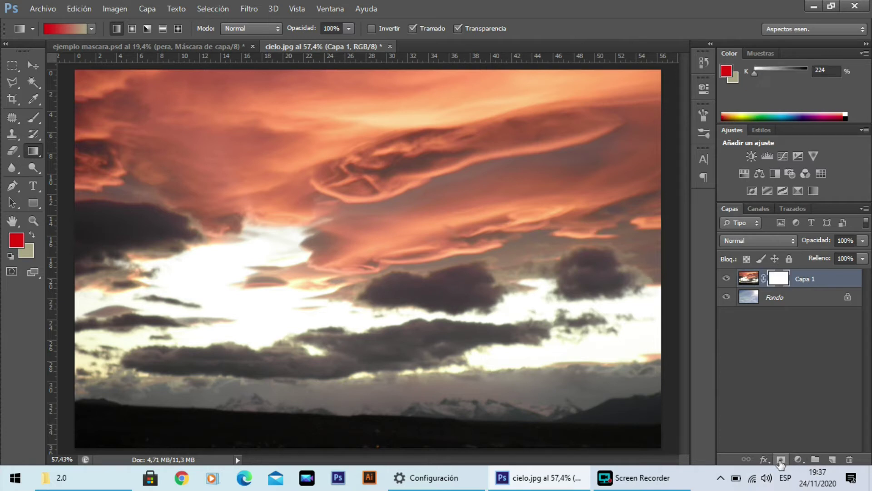
left_click(726, 279)
left_click(726, 279)
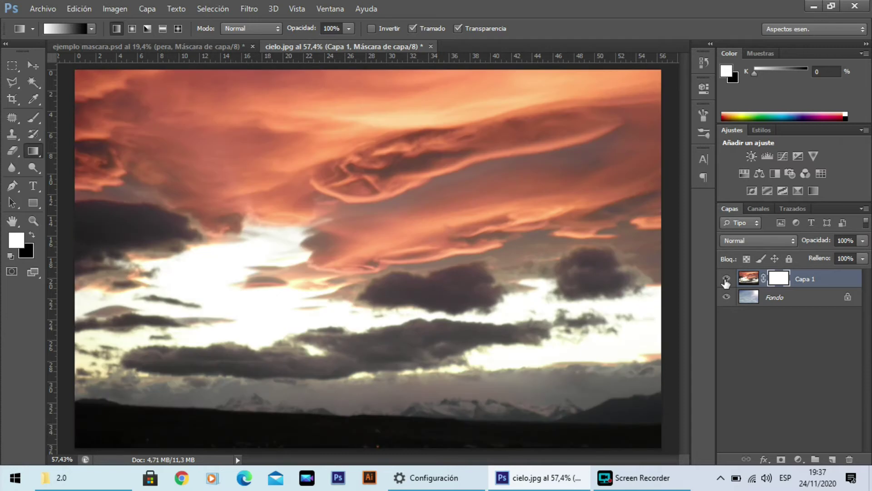
left_click(726, 279)
left_click(726, 279)
Step: Paint black on the centre of the mask with a soft 236 px brush, briefly hiding the Fondo layer to check the masked area
left_click(34, 119)
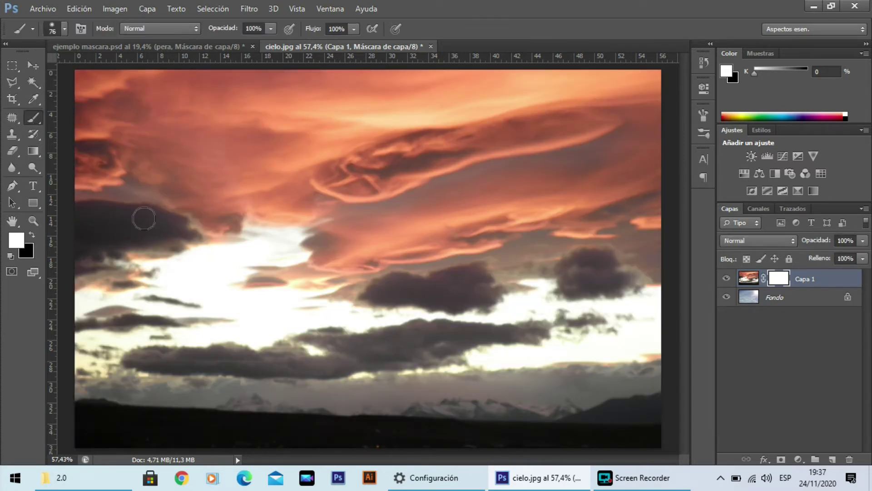
left_click(65, 29)
left_click(94, 68)
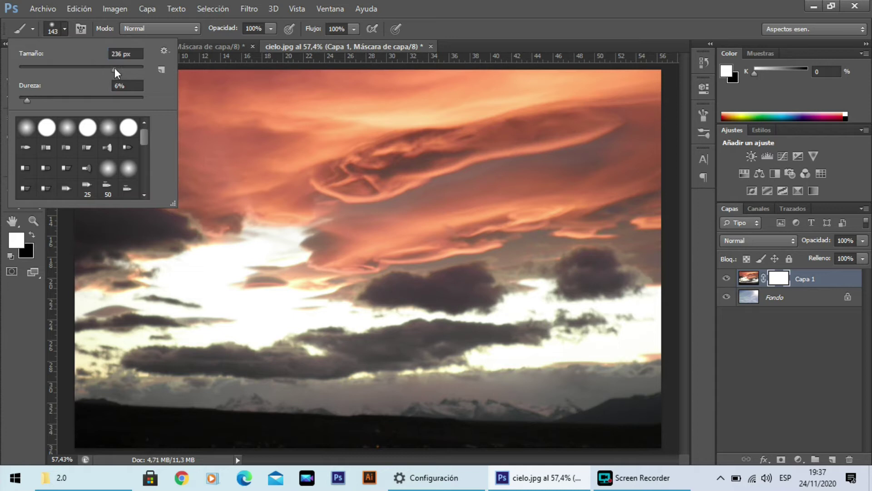
left_click(194, 298)
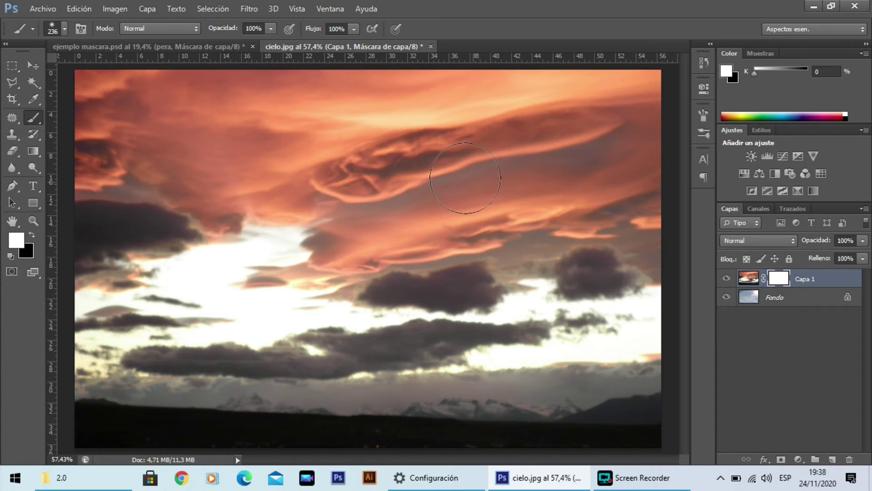
left_click(31, 235)
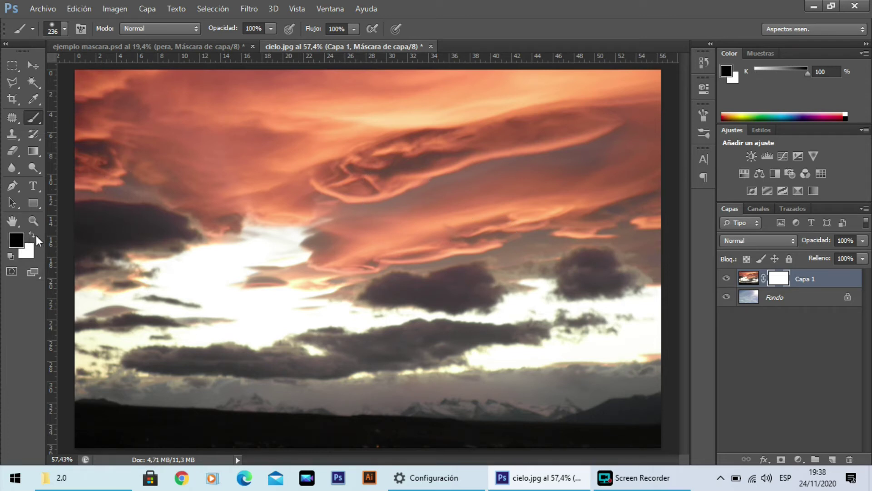
mouse_move(379, 174)
left_mouse_down()
mouse_move(351, 178)
mouse_move(312, 229)
mouse_move(330, 287)
mouse_move(433, 288)
mouse_move(454, 203)
mouse_move(389, 172)
mouse_move(327, 204)
mouse_move(341, 298)
mouse_move(414, 291)
mouse_move(410, 218)
mouse_move(347, 210)
mouse_move(333, 279)
mouse_move(401, 277)
mouse_move(386, 224)
mouse_move(326, 252)
mouse_move(369, 278)
mouse_move(417, 198)
mouse_move(339, 170)
mouse_move(256, 248)
mouse_move(280, 337)
mouse_move(389, 370)
mouse_move(277, 366)
mouse_move(452, 334)
mouse_move(489, 218)
mouse_move(439, 349)
mouse_move(399, 346)
left_mouse_up()
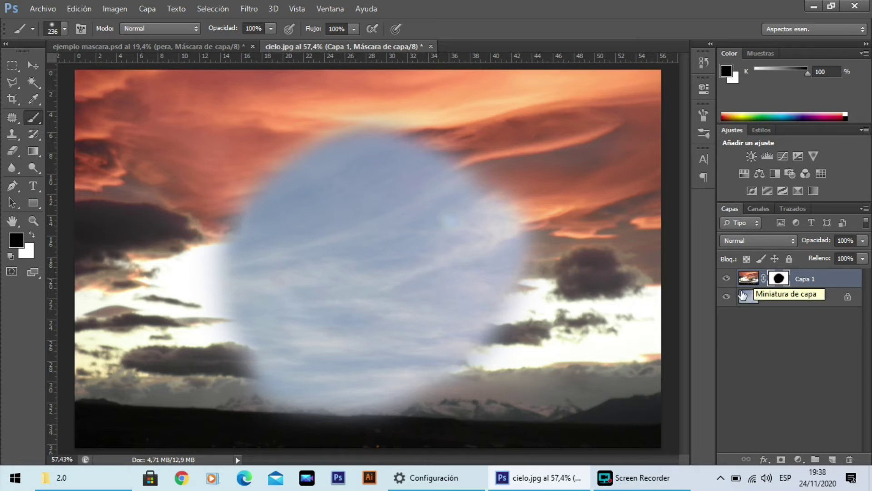
left_click(726, 297)
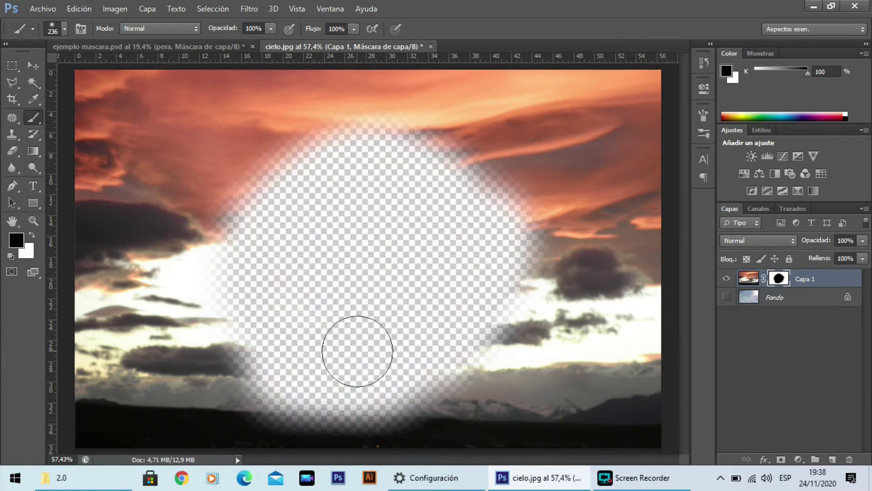
left_click(727, 297)
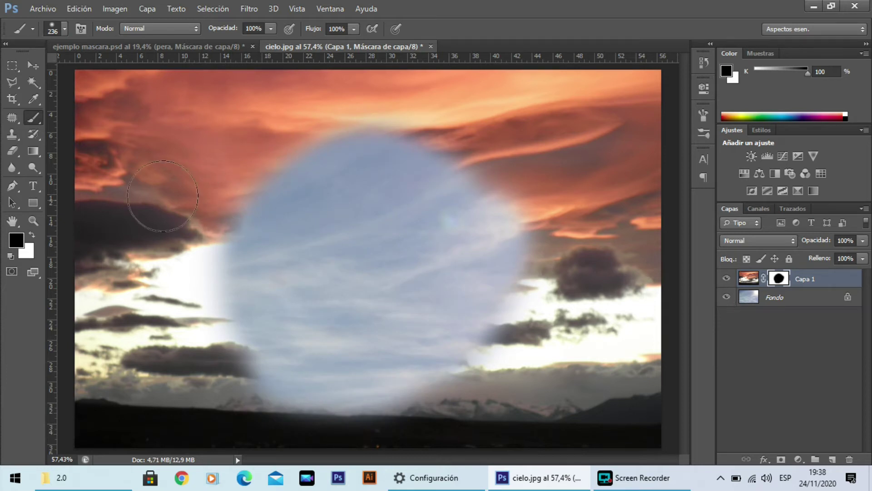
Step: Paint black on the mask with the soft brush at the upper left and with a 100% hardness brush on the right side
left_click(64, 30)
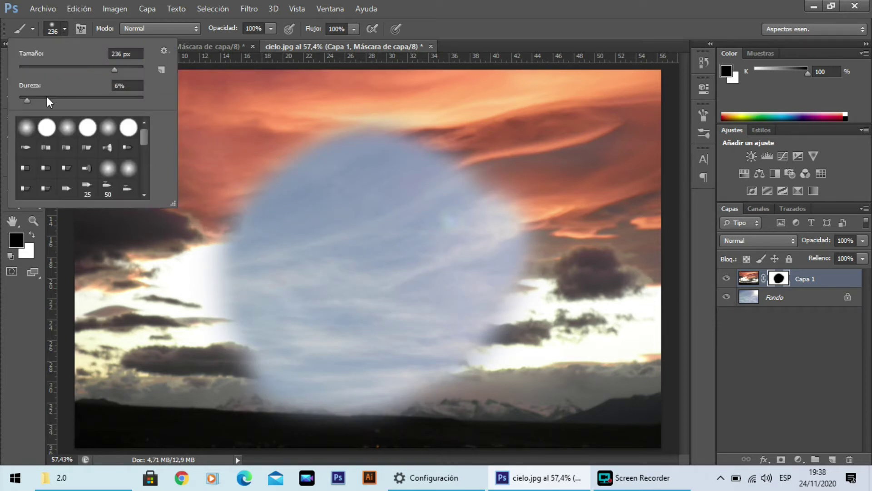
mouse_move(263, 146)
left_mouse_down()
mouse_move(237, 229)
mouse_move(226, 142)
left_mouse_up()
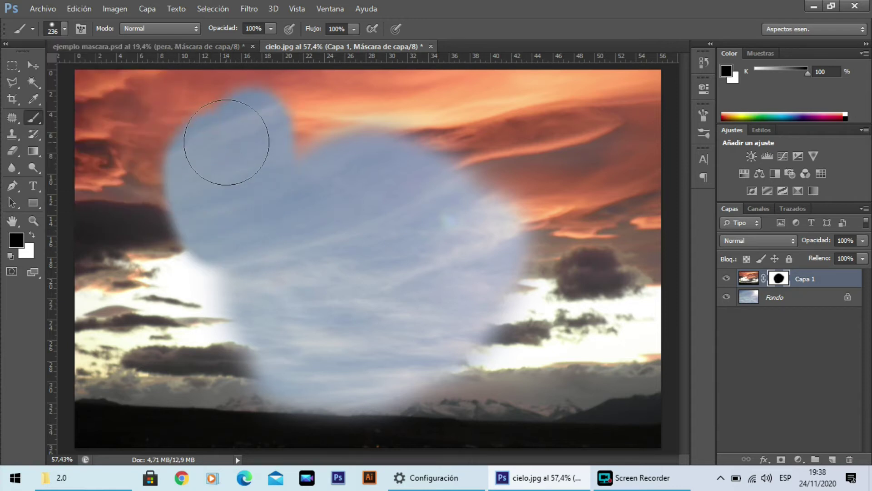
left_click(65, 30)
left_click_drag(140, 97, 137, 97)
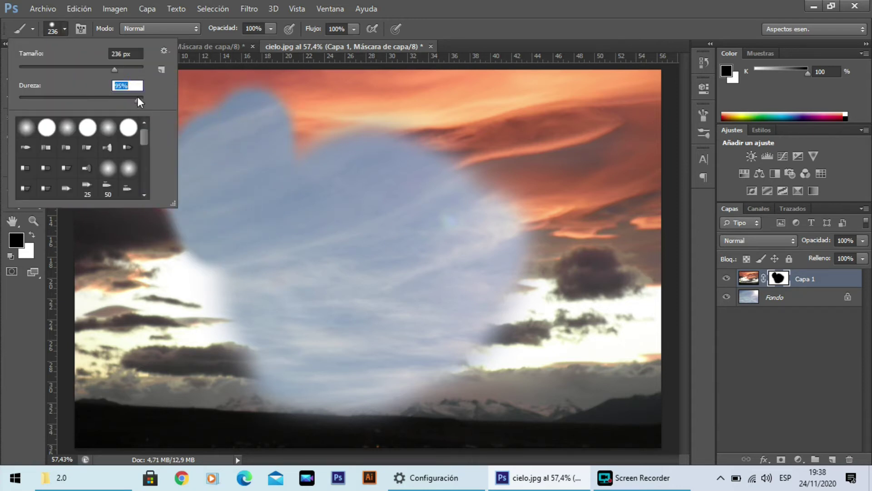
key("Return")
mouse_move(545, 150)
left_mouse_down()
mouse_move(493, 335)
mouse_move(539, 322)
mouse_move(526, 201)
mouse_move(477, 200)
mouse_move(525, 156)
mouse_move(463, 229)
mouse_move(535, 152)
mouse_move(492, 171)
left_mouse_up()
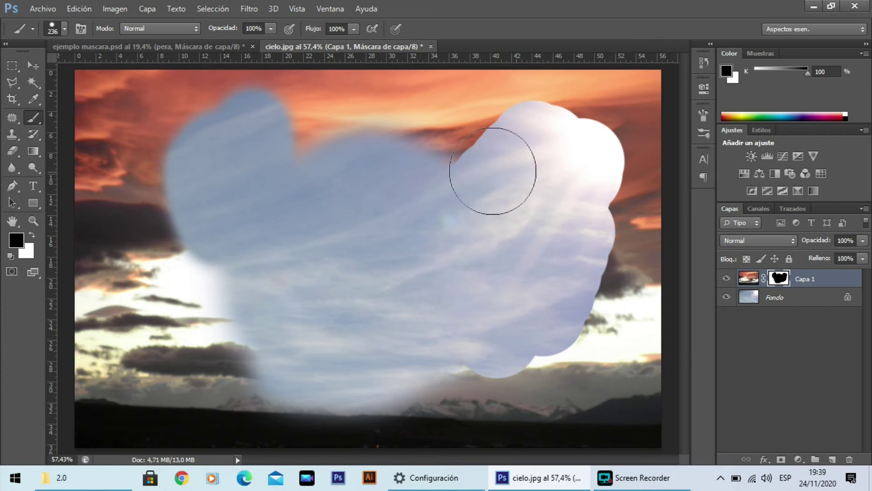
Step: Paint black softly on the mask's left and lower areas, and repaint the whole mask white to restore the sunset
left_click(65, 29)
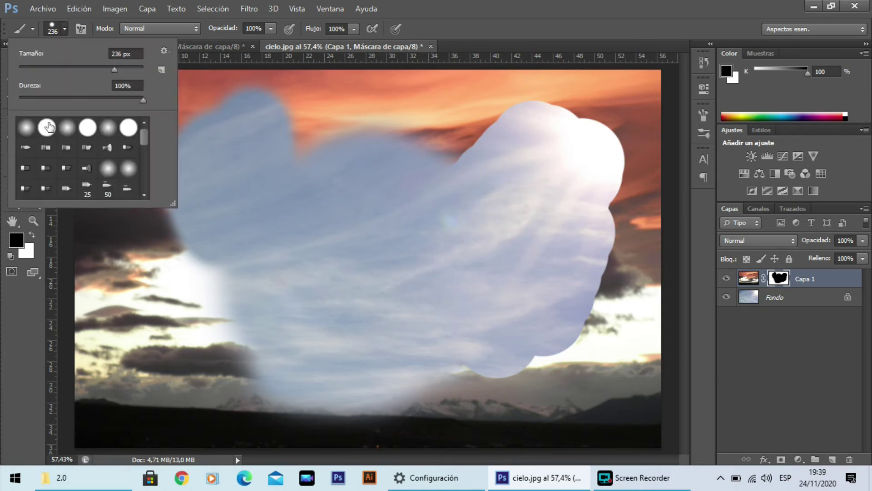
mouse_move(204, 321)
left_mouse_down()
mouse_move(166, 253)
mouse_move(146, 305)
mouse_move(187, 175)
mouse_move(227, 360)
mouse_move(159, 305)
left_mouse_up()
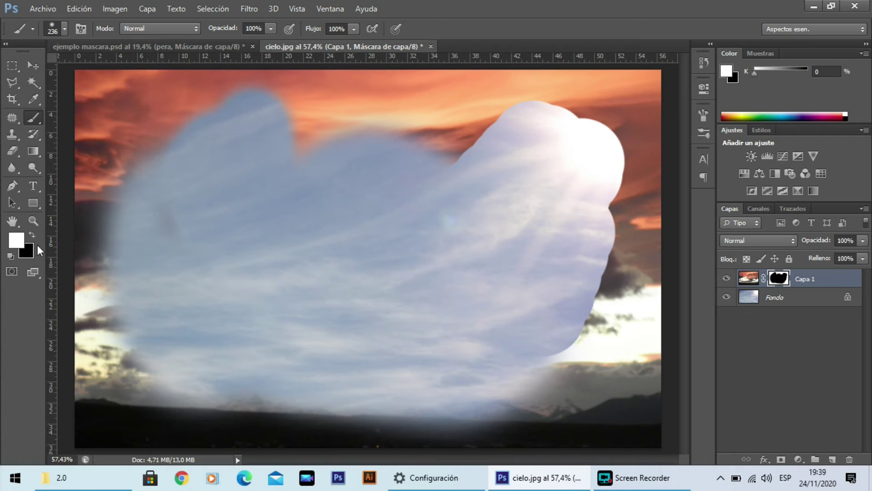
mouse_move(154, 191)
left_mouse_down()
mouse_move(220, 121)
mouse_move(97, 292)
mouse_move(164, 250)
mouse_move(133, 217)
mouse_move(315, 230)
mouse_move(568, 87)
mouse_move(604, 93)
mouse_move(514, 181)
mouse_move(525, 230)
mouse_move(448, 341)
mouse_move(516, 321)
mouse_move(510, 364)
mouse_move(594, 311)
left_mouse_up()
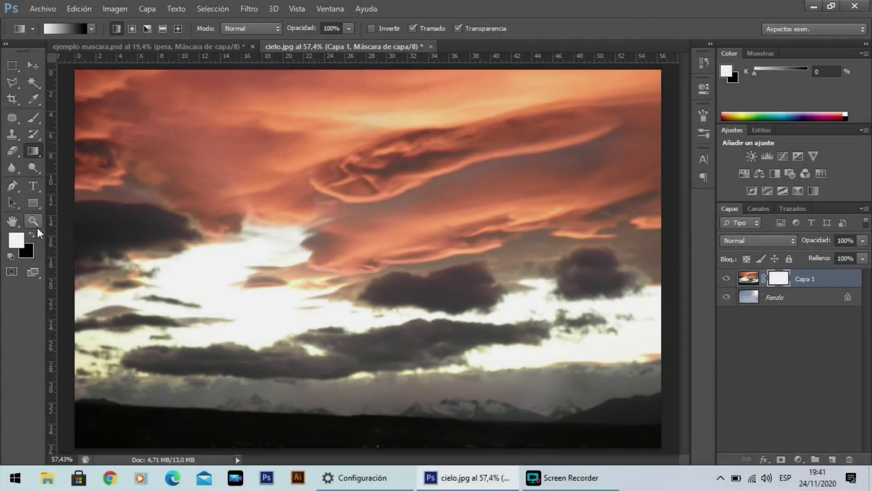
Step: Paint a short black stroke with the soft brush on the upper-left area of the mask
left_click(32, 235)
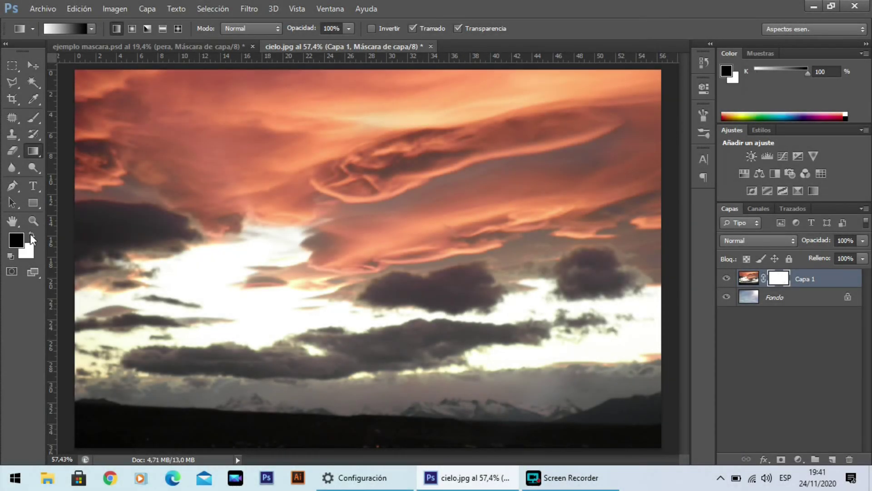
left_click(33, 118)
mouse_move(127, 188)
left_mouse_down()
mouse_move(244, 214)
mouse_move(236, 200)
left_mouse_up()
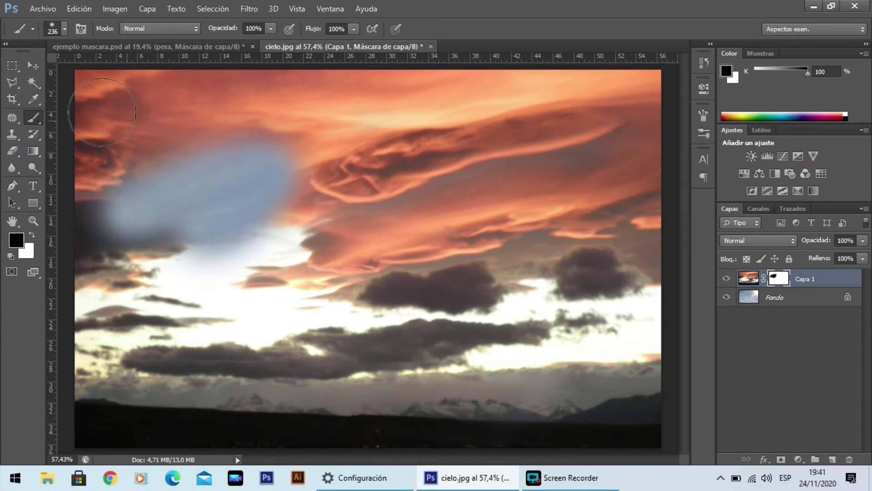
Step: Make a roughly square rectangular selection near the image centre and paint black on the mask inside it
left_click(12, 66)
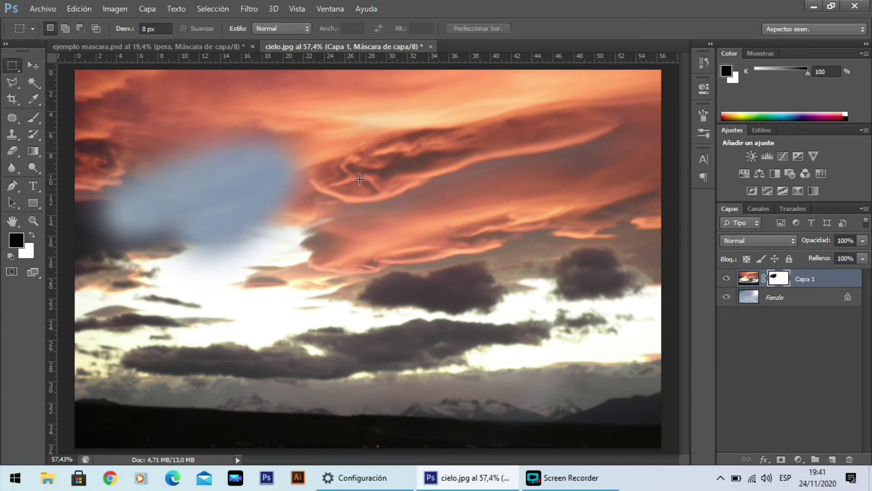
left_click_drag(478, 284, 501, 322)
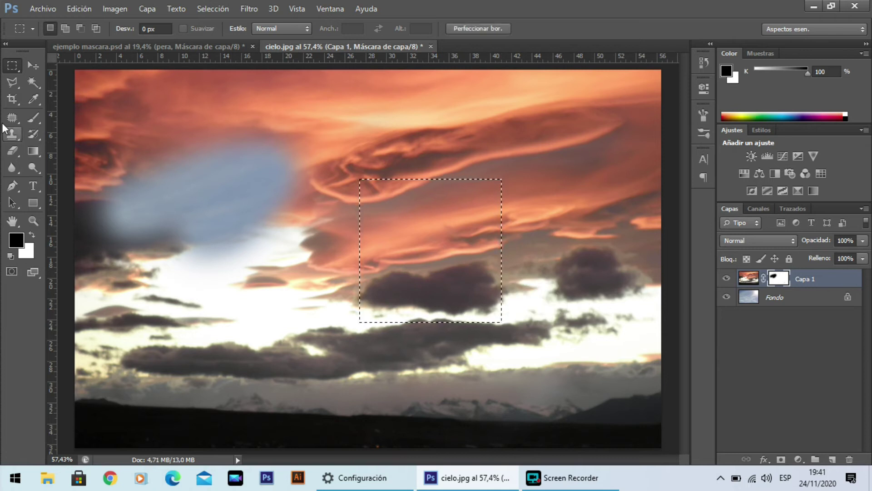
left_click(33, 118)
mouse_move(452, 155)
left_mouse_down()
mouse_move(339, 305)
mouse_move(530, 168)
mouse_move(385, 321)
mouse_move(502, 211)
mouse_move(458, 303)
mouse_move(506, 217)
mouse_move(491, 345)
left_mouse_up()
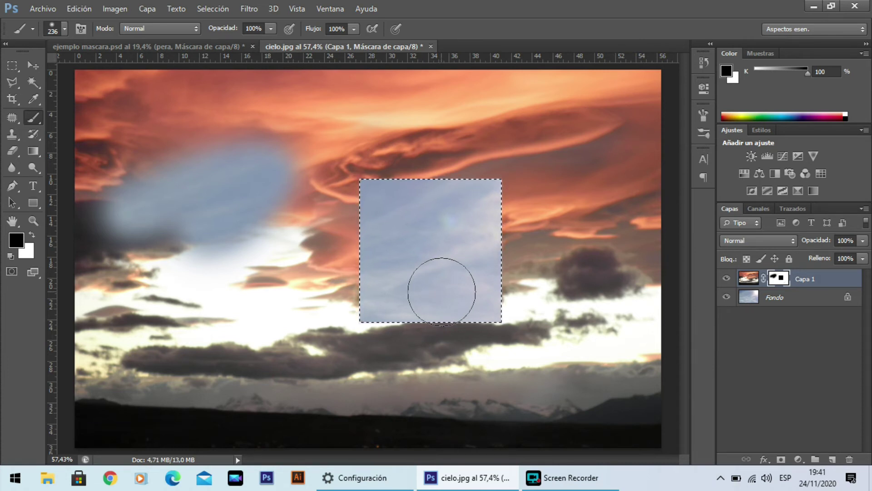
Step: Select a large rectangle covering most of the sky from the upper left, and paint it black on the mask
left_click(12, 66)
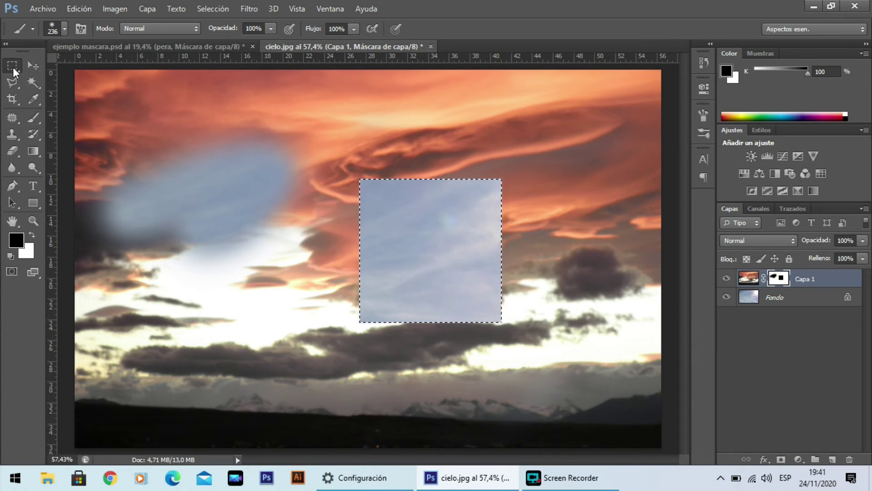
left_click_drag(98, 111, 540, 360)
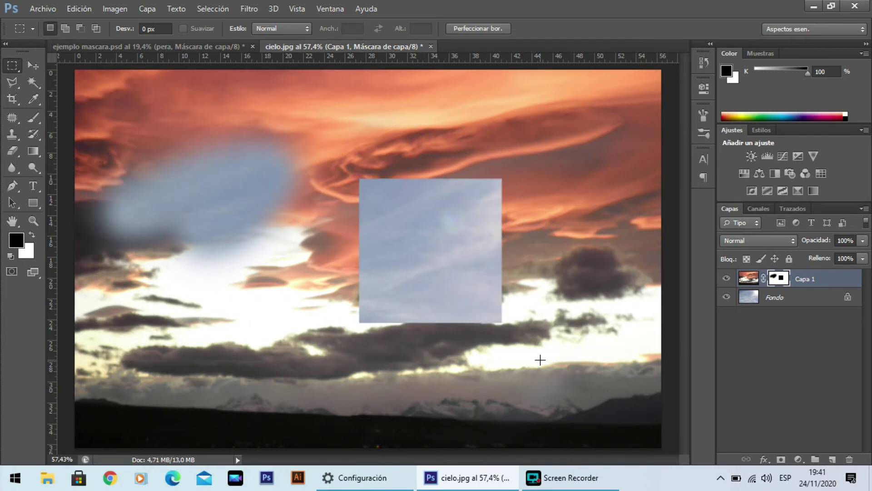
left_click(33, 118)
mouse_move(141, 116)
left_mouse_down()
mouse_move(127, 227)
mouse_move(137, 411)
mouse_move(539, 88)
mouse_move(412, 343)
mouse_move(531, 292)
mouse_move(514, 371)
left_mouse_up()
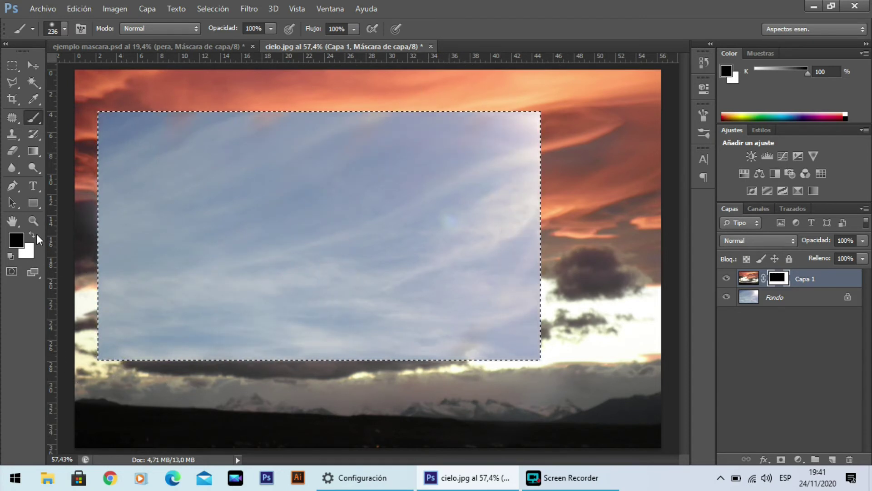
Step: Paint white on the mask inside the large selection to bring the sunset layer back
left_click(31, 235)
mouse_move(117, 189)
left_mouse_down()
mouse_move(126, 335)
mouse_move(195, 332)
mouse_move(155, 274)
left_mouse_up()
mouse_move(446, 130)
left_mouse_down()
mouse_move(324, 170)
mouse_move(70, 367)
mouse_move(169, 277)
mouse_move(241, 418)
mouse_move(540, 325)
mouse_move(587, 323)
left_mouse_up()
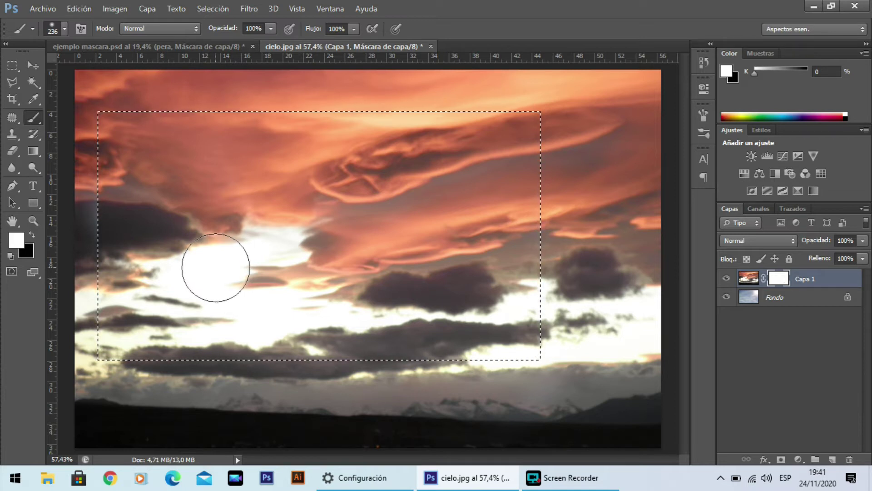
Step: Paint a black stroke in the selection's upper-left corner on the mask, and fill the whole selection with black (Negro) using the Fill command
left_click(30, 236)
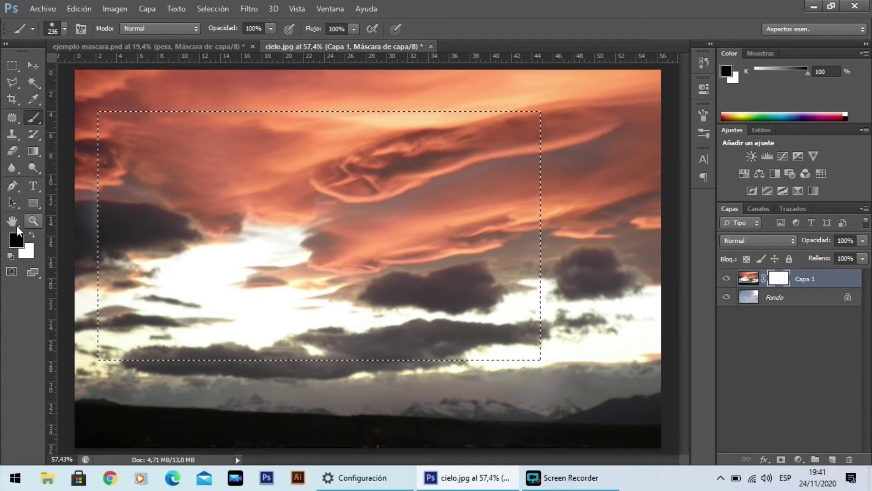
mouse_move(117, 136)
left_mouse_down()
mouse_move(127, 175)
mouse_move(168, 115)
mouse_move(166, 174)
mouse_move(203, 164)
mouse_move(242, 144)
left_mouse_up()
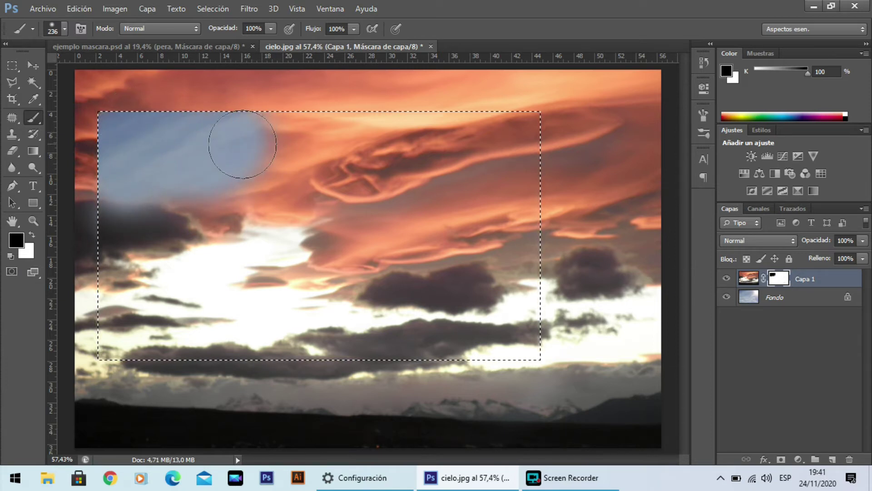
left_click(73, 7)
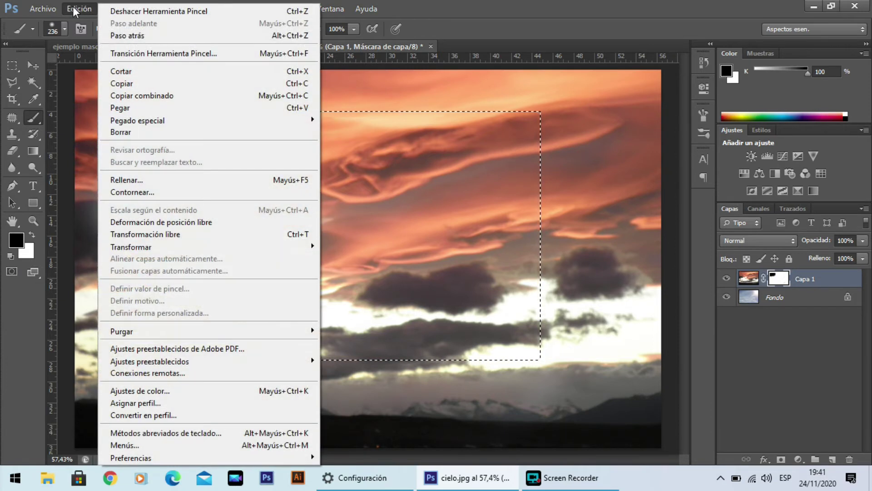
left_click(138, 179)
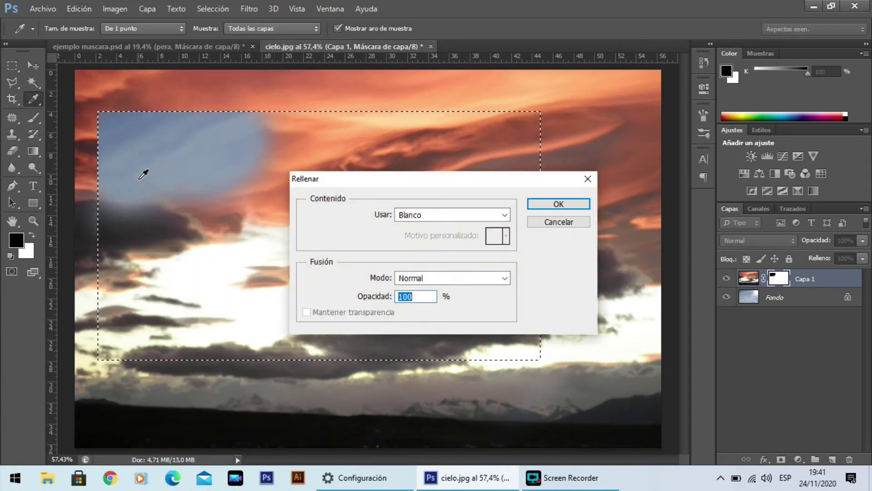
left_click(404, 215)
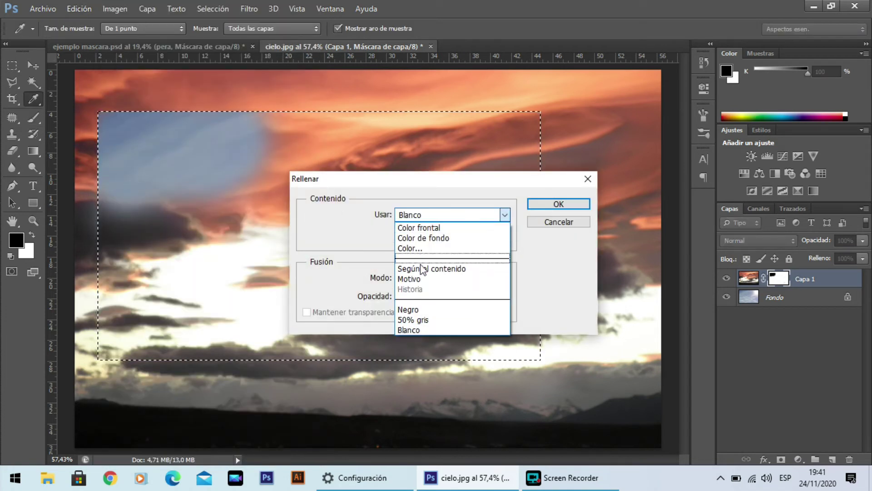
left_click(421, 309)
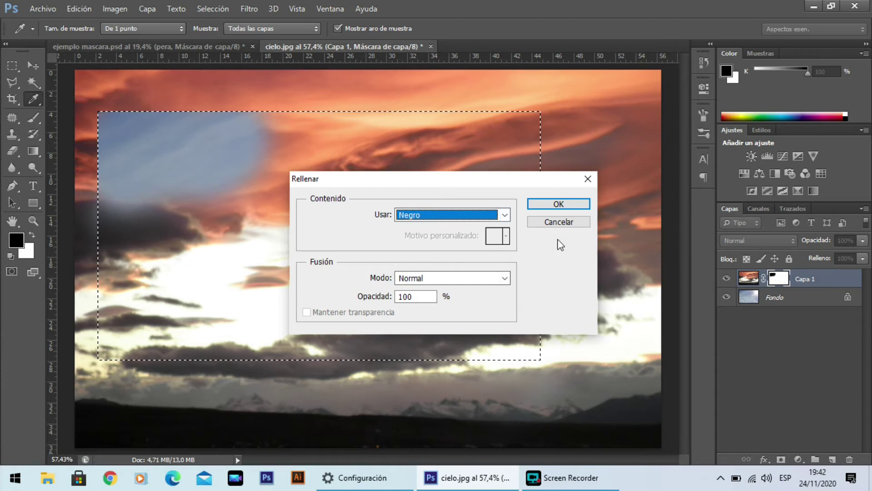
left_click(558, 204)
key("b")
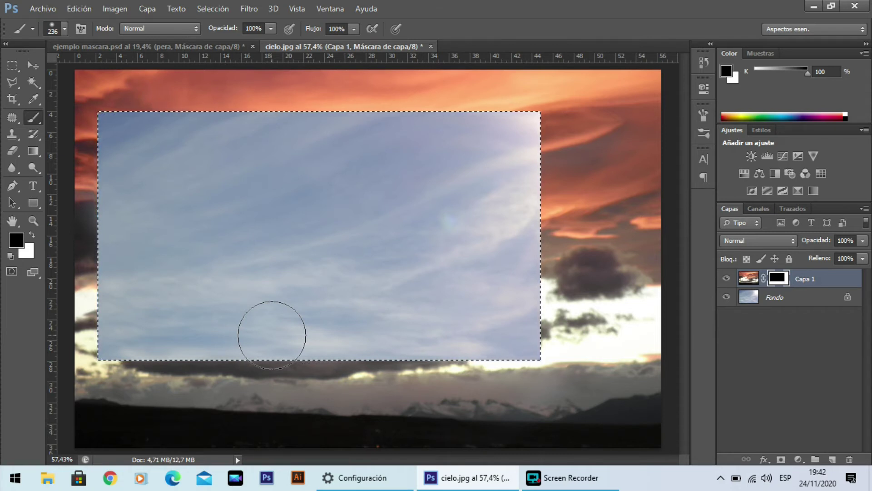
Step: Fill the selected area of the mask with white (Blanco) using the Fill command to bring the sunset back
left_click(81, 11)
left_click(129, 181)
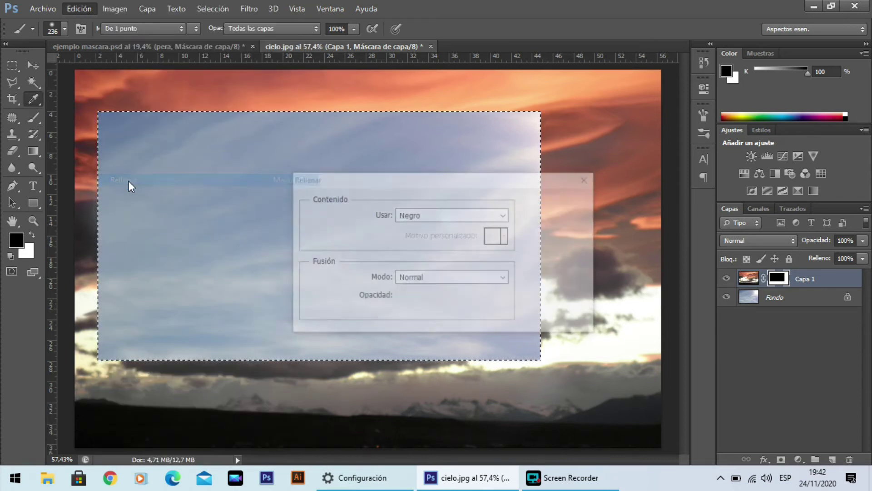
left_click(430, 214)
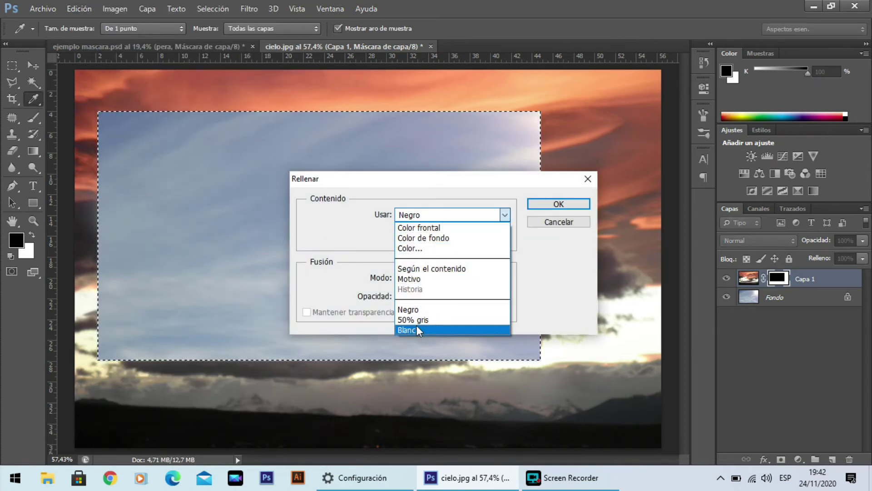
left_click(416, 329)
left_click(553, 204)
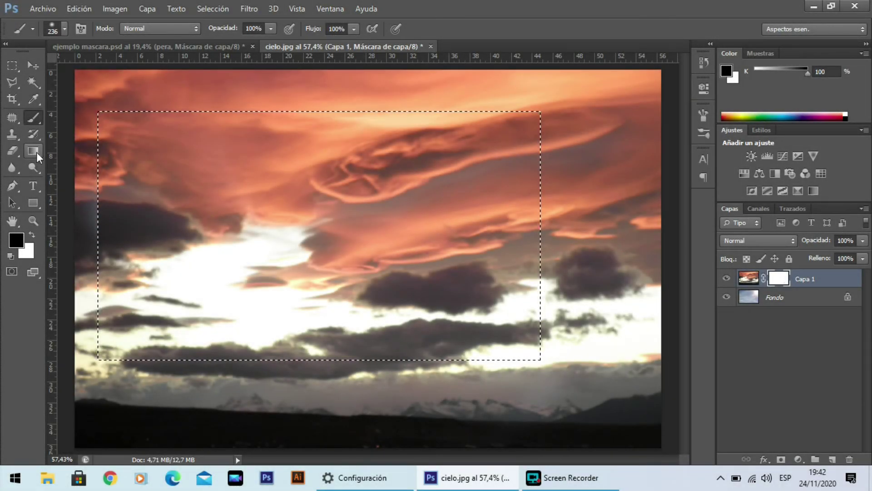
Step: Use the Paint Bucket to fill the selection on the mask with black, and refill it with white
left_click(34, 151)
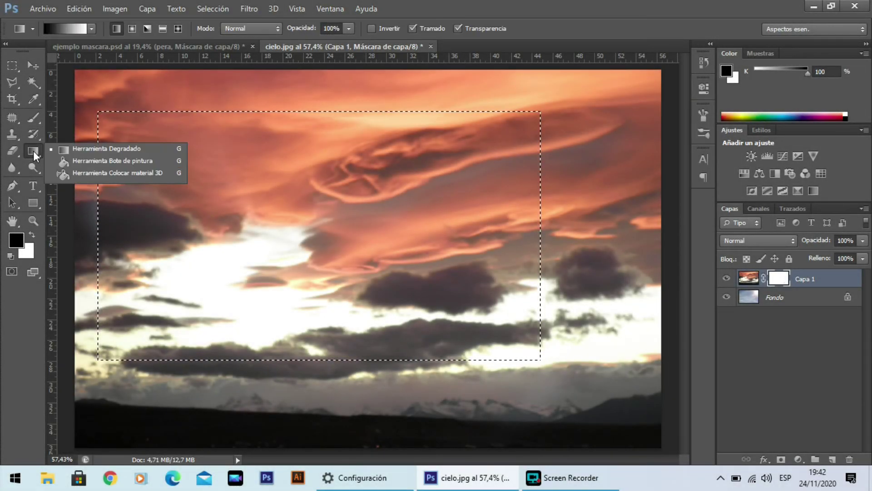
left_click(105, 162)
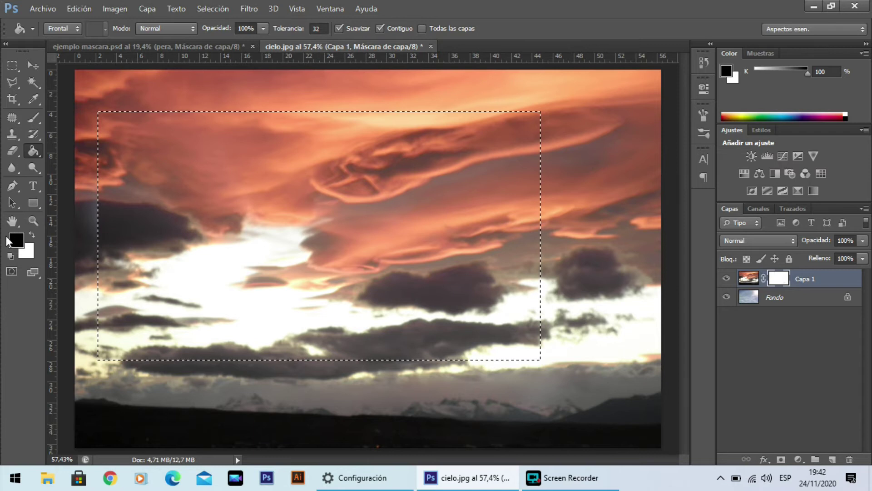
left_click(236, 192)
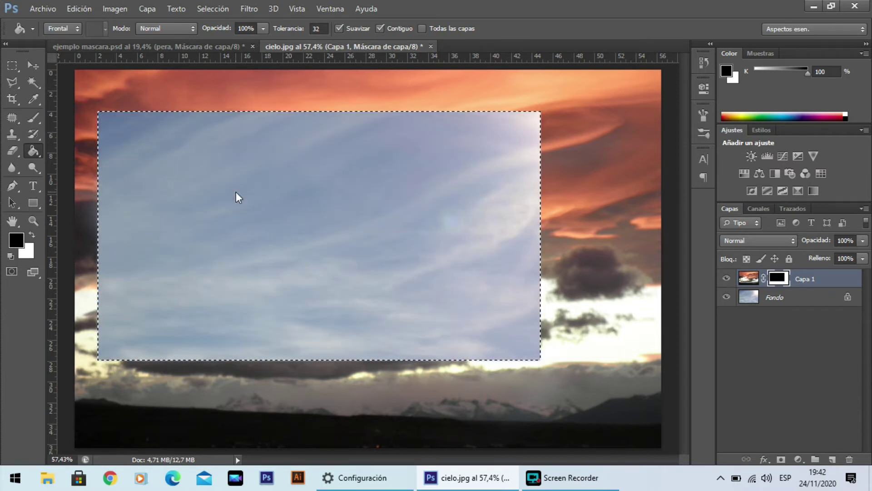
left_click(32, 235)
left_click(214, 257)
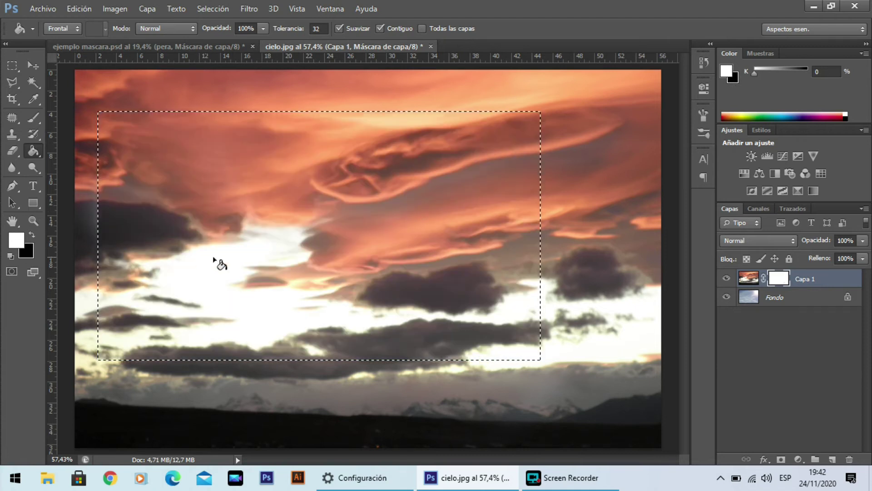
Step: Deselect the rectangular area and activate the Gradient tool
left_click(77, 10)
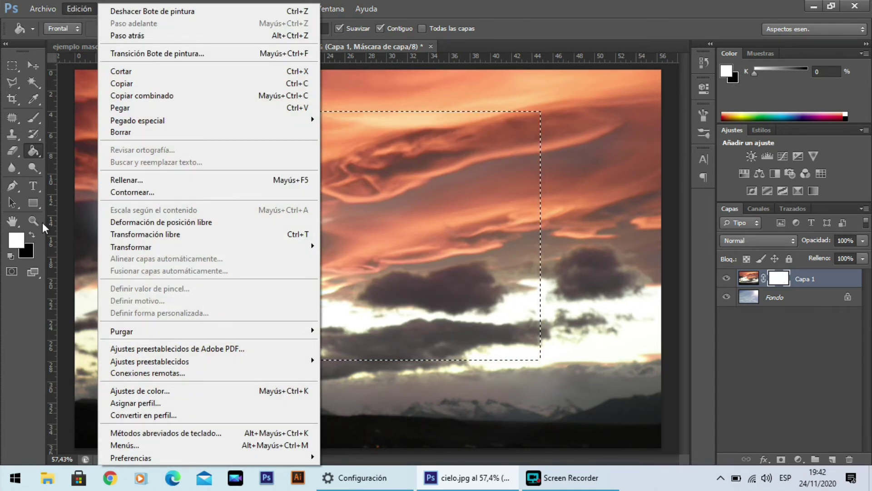
left_click(15, 325)
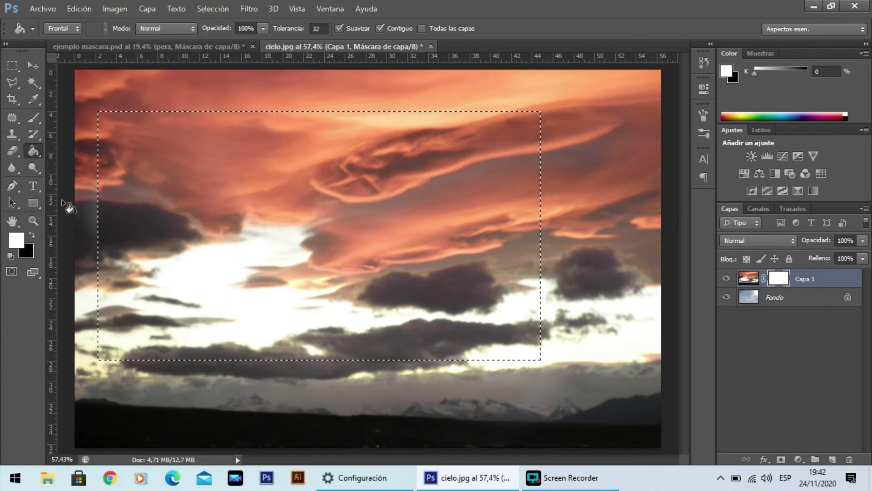
key("ctrl+d")
right_click(30, 152)
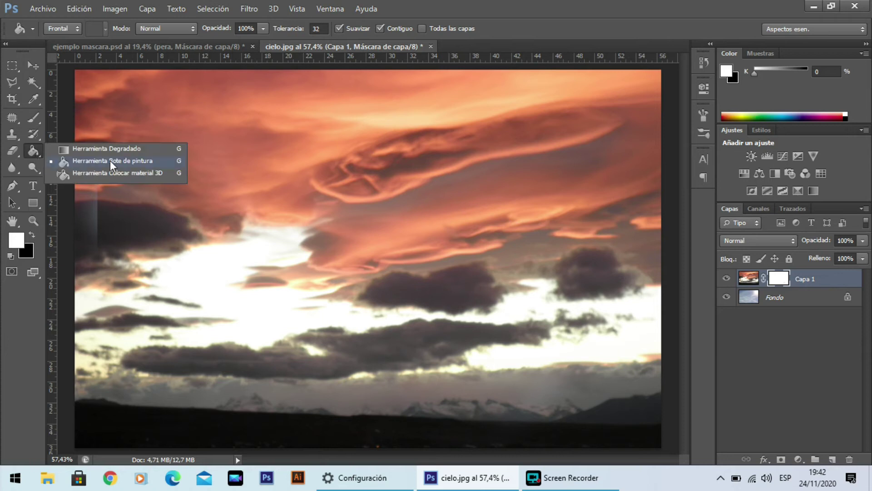
left_click(107, 148)
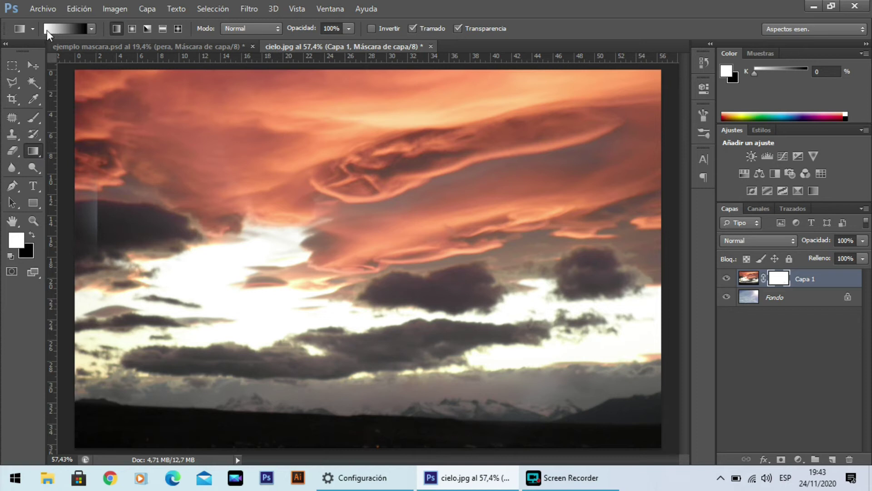
left_click(90, 30)
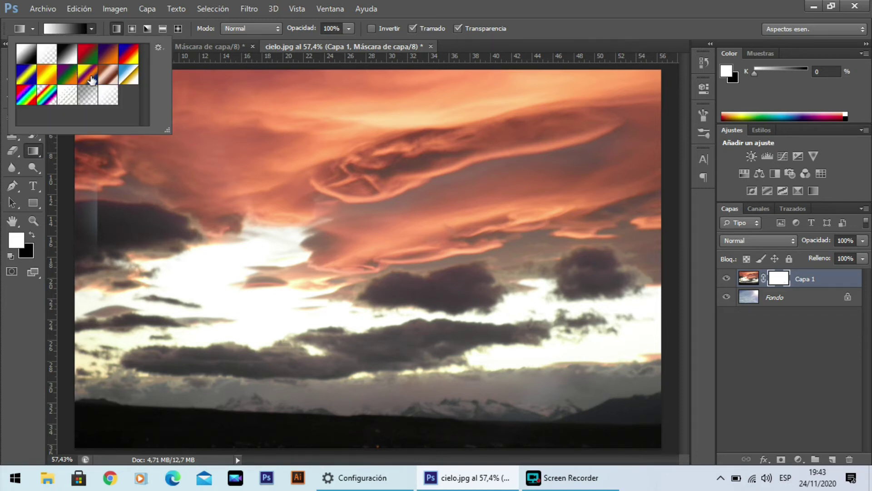
left_click(61, 20)
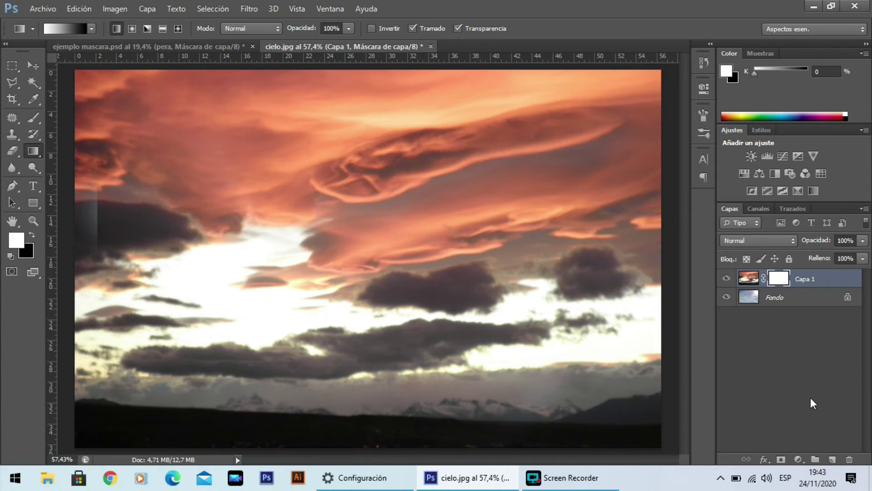
Step: Add a new layer above the sunset and draw a violet-to-orange linear gradient diagonally from its upper left to its lower right
left_click(832, 459)
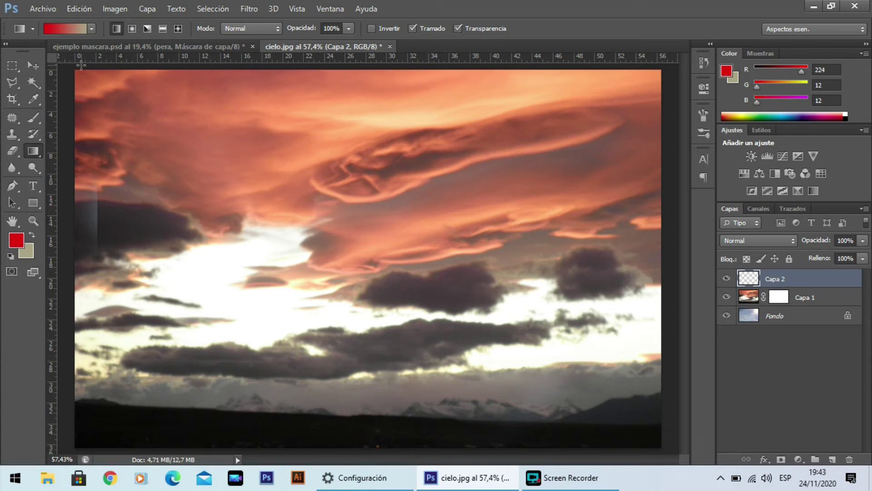
left_click(92, 29)
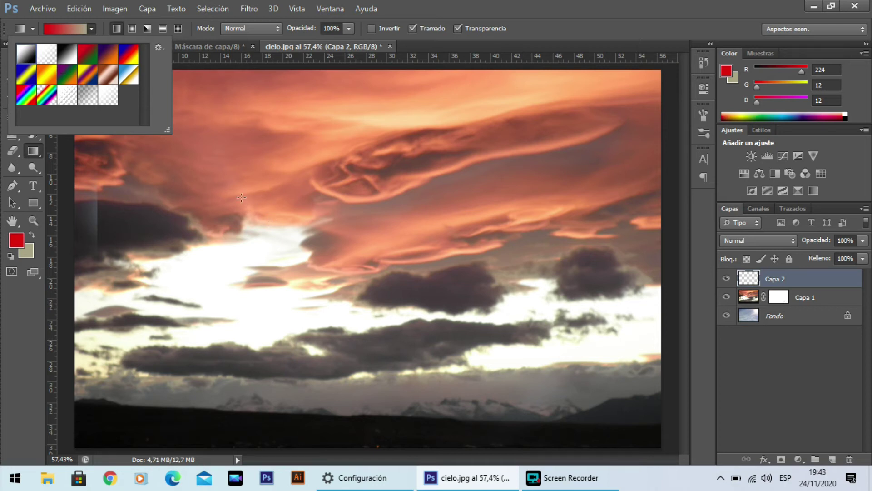
left_click(114, 58)
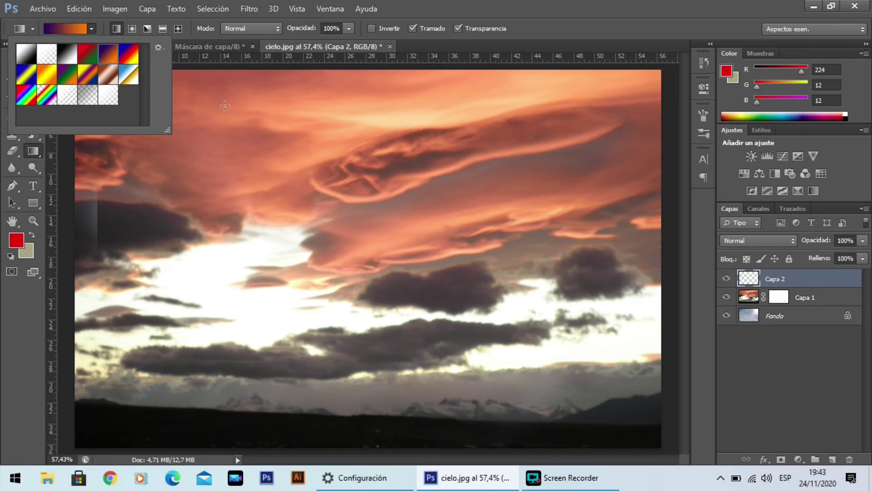
left_click_drag(216, 107, 552, 356)
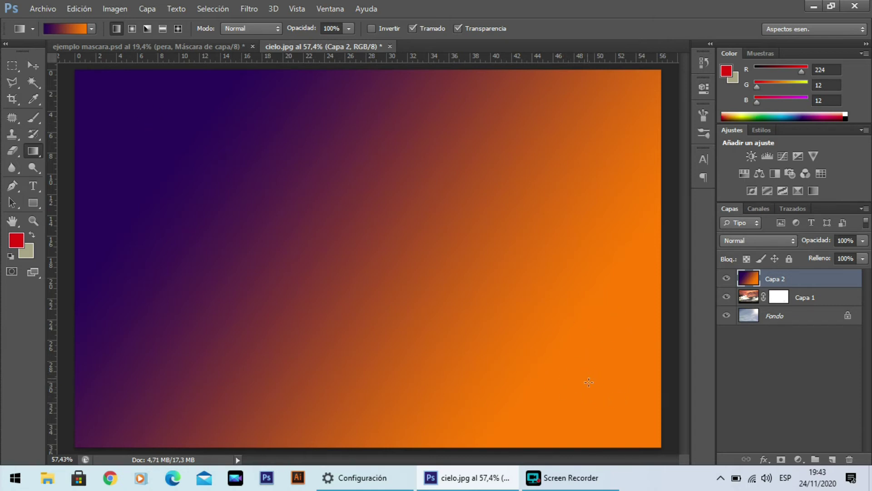
Step: Redraw the layer's violet-to-orange gradient in several directions and lengths, including a very short horizontal one near the centre, and delete the layer
left_click_drag(580, 387, 162, 132)
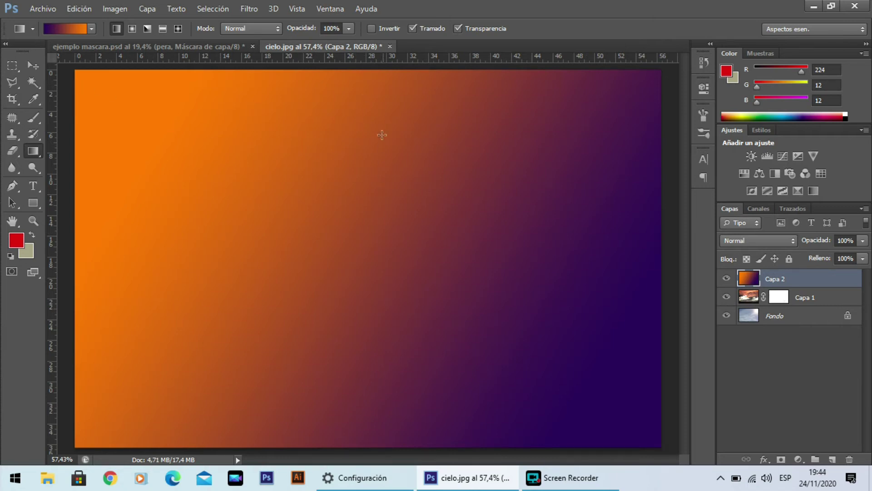
left_click_drag(354, 81, 357, 120)
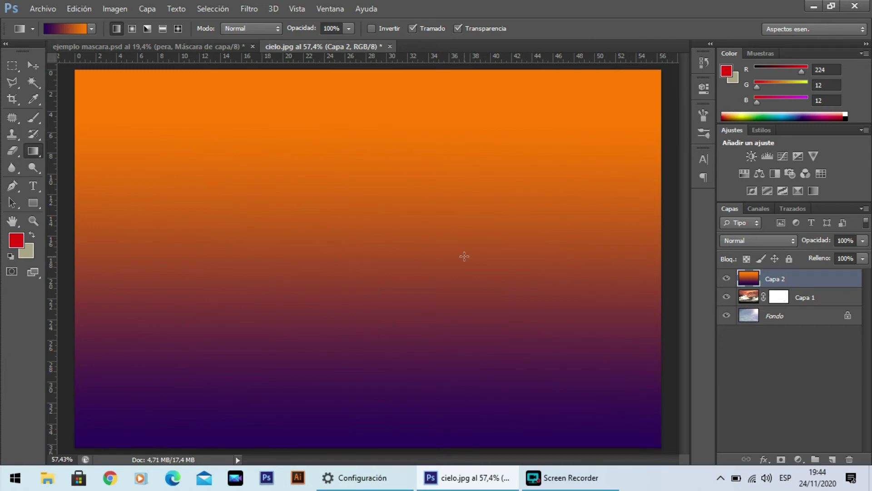
left_click_drag(350, 259, 373, 259)
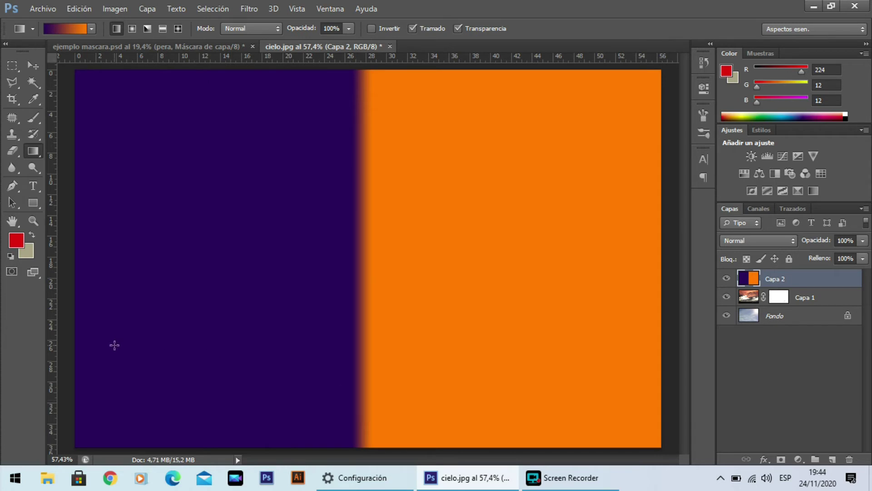
left_click_drag(112, 403, 626, 111)
left_click_drag(67, 440, 595, 134)
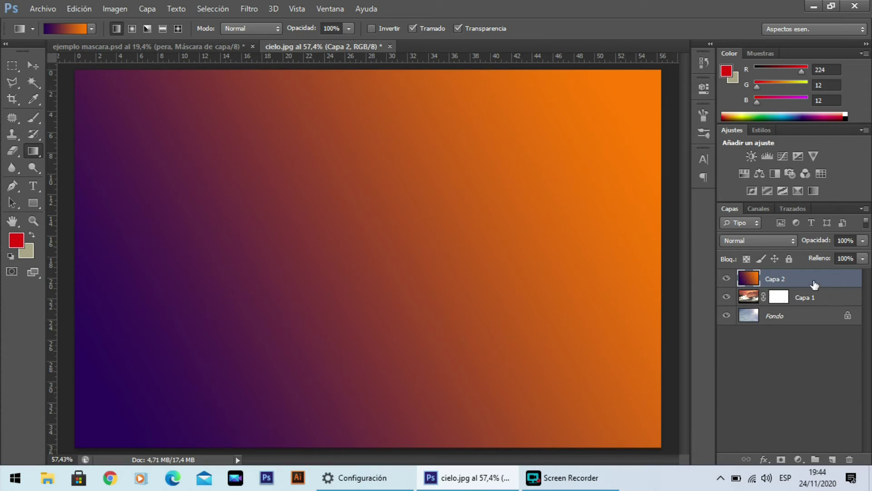
left_click_drag(799, 285, 850, 463)
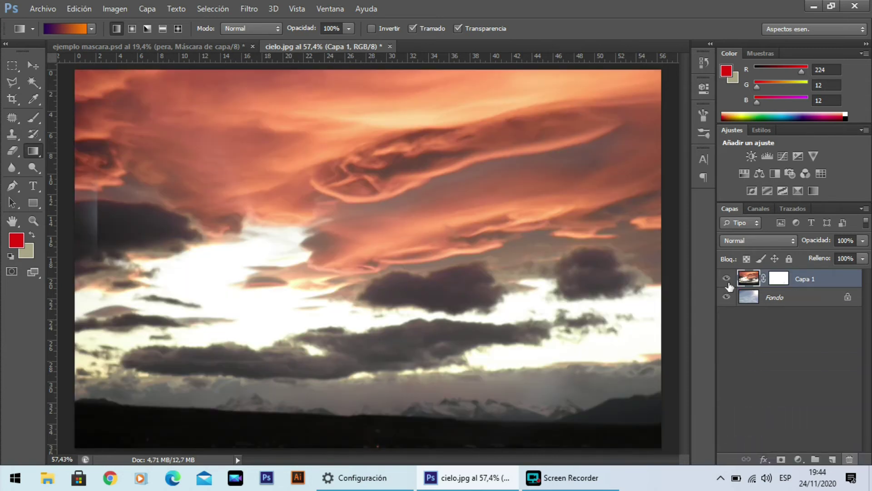
Step: Draw a white-to-black linear gradient vertically on the Capa 1 mask, from the image's top edge to near its bottom edge
left_click(779, 279)
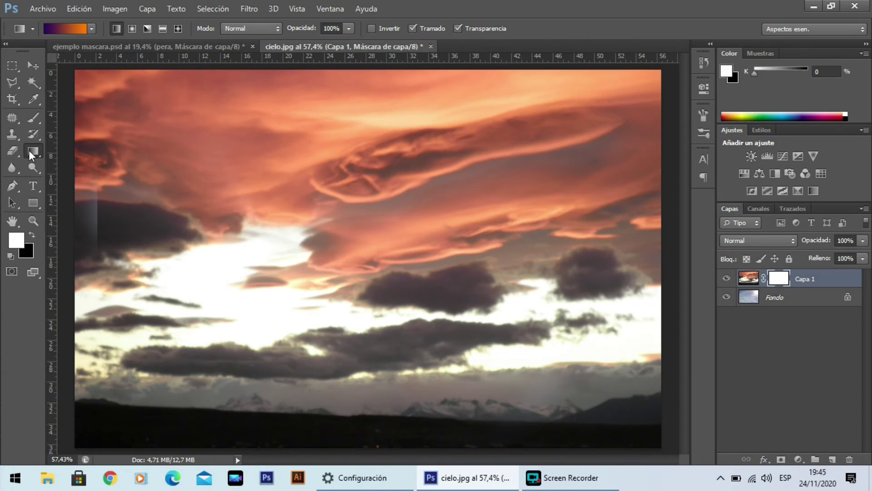
left_click(91, 27)
left_click(27, 55)
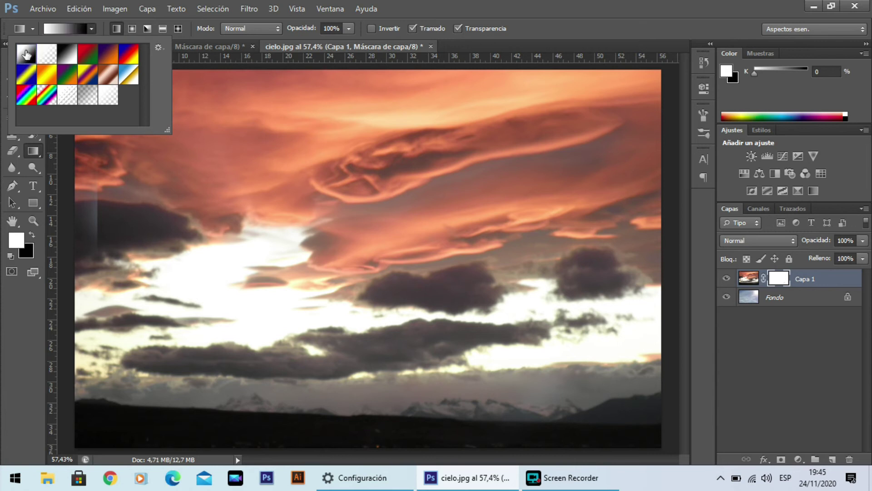
left_click_drag(355, 86, 353, 423)
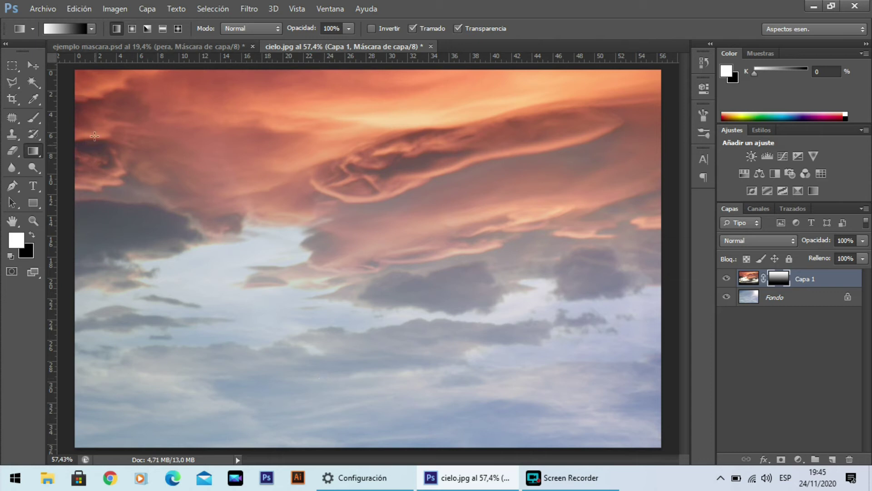
Step: Redraw the mask gradient diagonally, with a short horizontal transition near the centre, and finally with black on the left fading to white on the right
left_click_drag(85, 81, 640, 428)
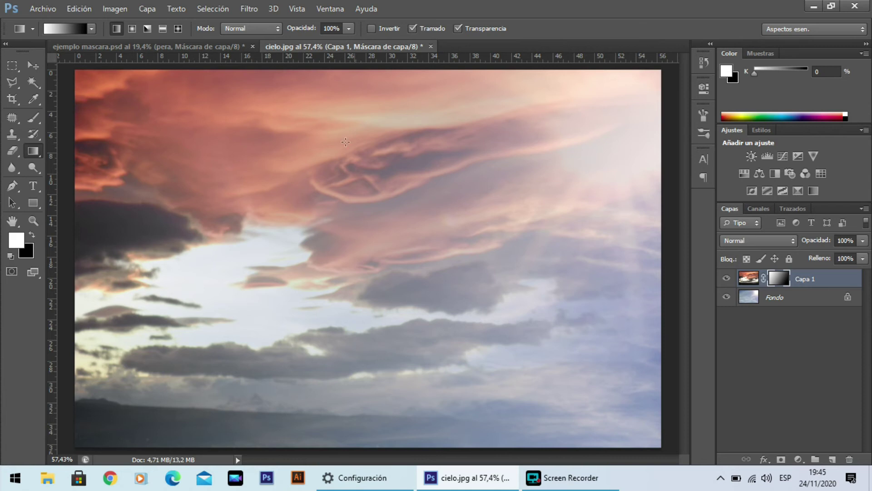
left_click_drag(325, 265, 420, 261)
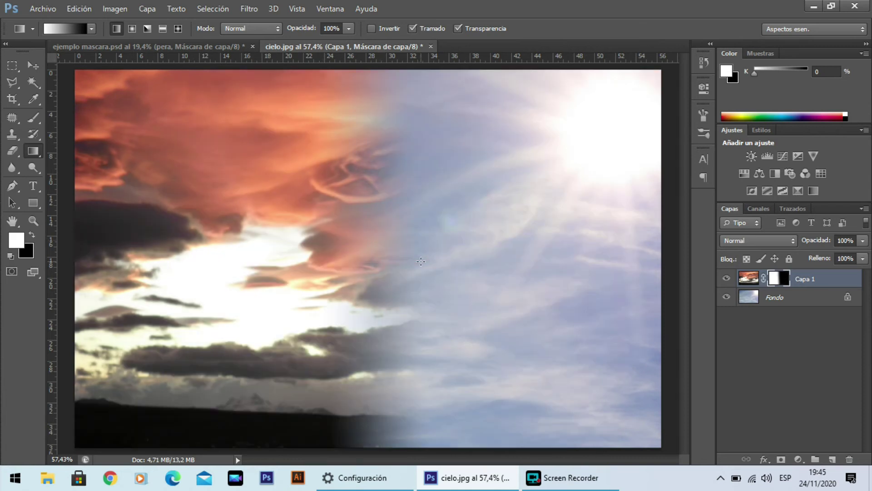
left_click_drag(136, 398, 163, 397)
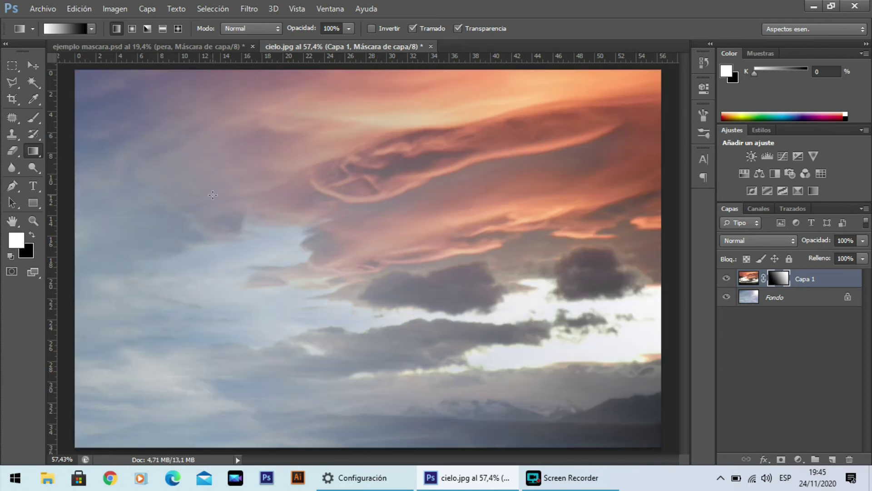
Step: Redraw the white-to-black gradient on the Capa 1 mask diagonally from upper left to lower right, and again vertically from near the bottom upward
left_click_drag(126, 112, 596, 395)
left_click_drag(390, 406, 381, 132)
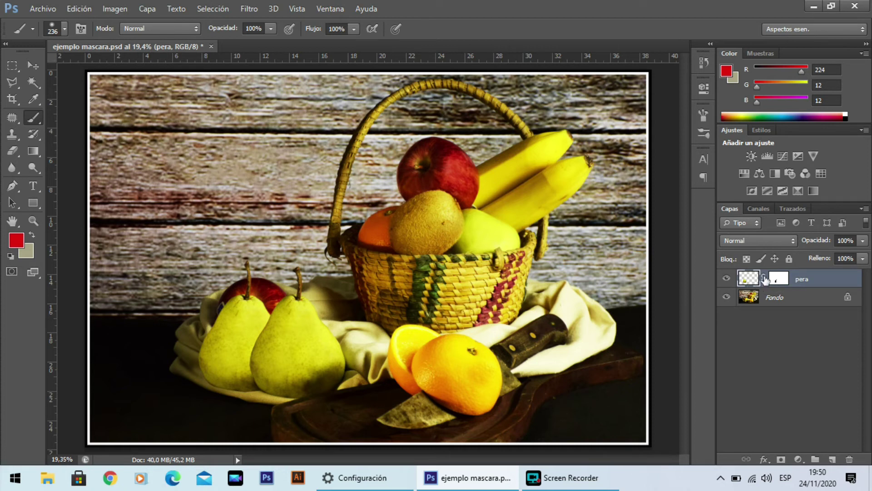
Step: Switch back and forth between the pera layer's image and its mask to compare the available foreground and background colours
left_click(780, 279)
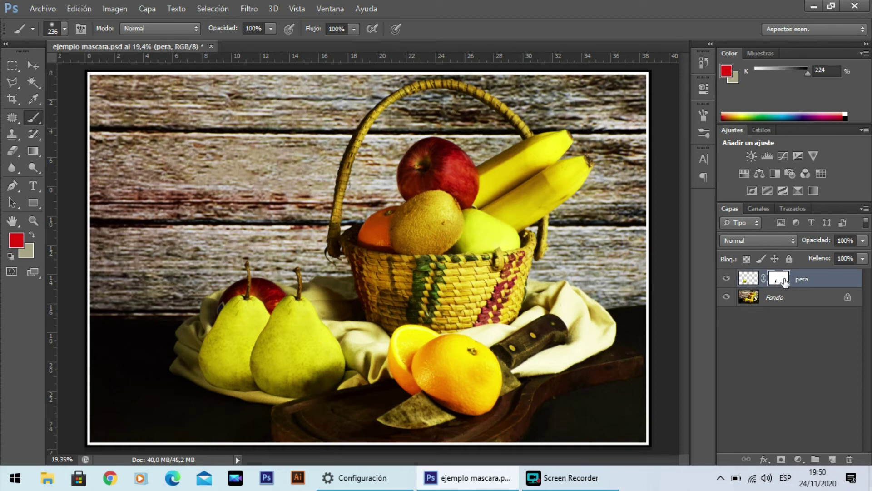
key("d")
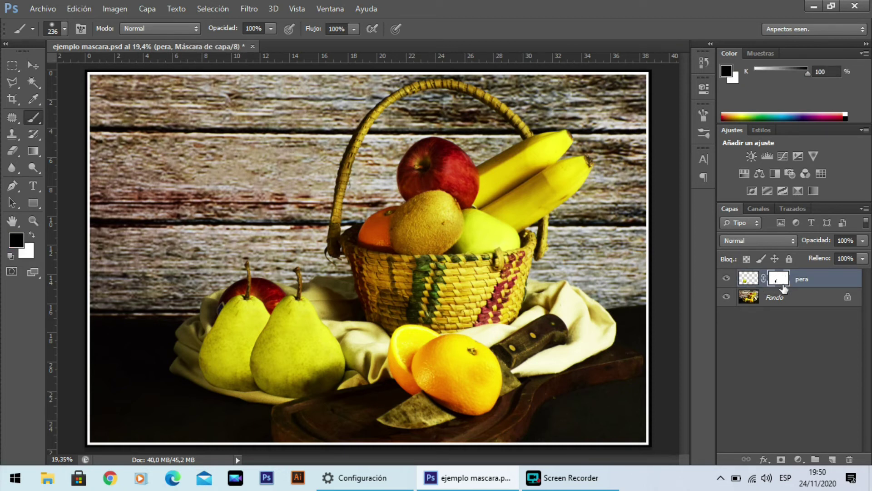
left_click(745, 284)
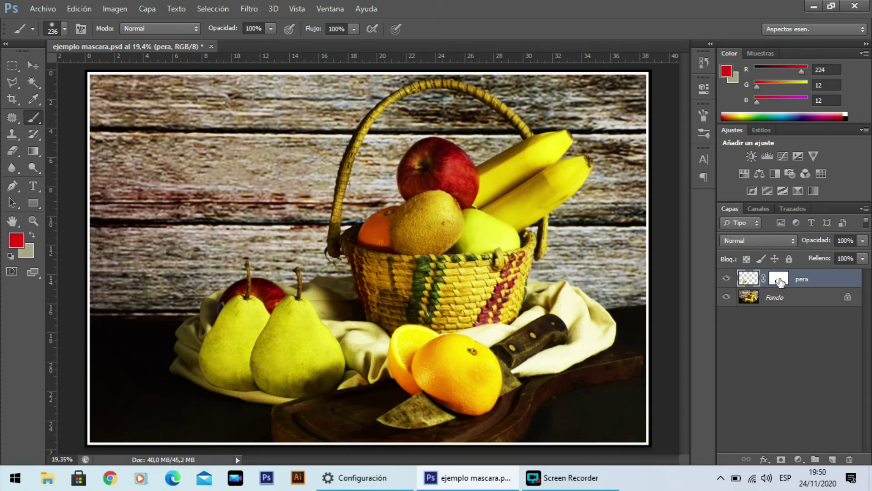
left_click(781, 280)
left_click(747, 281)
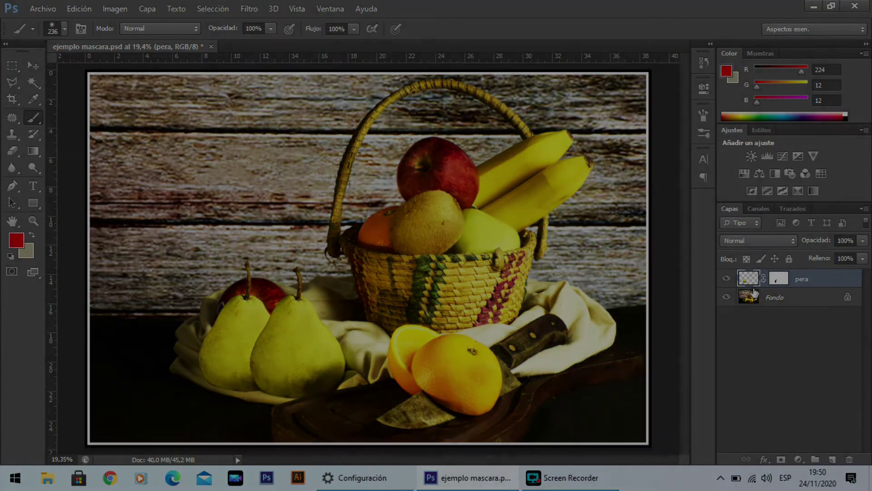
Step: Paint black on the pera mask to hide a small spot on the left pear, and restore it with white
left_click(776, 277)
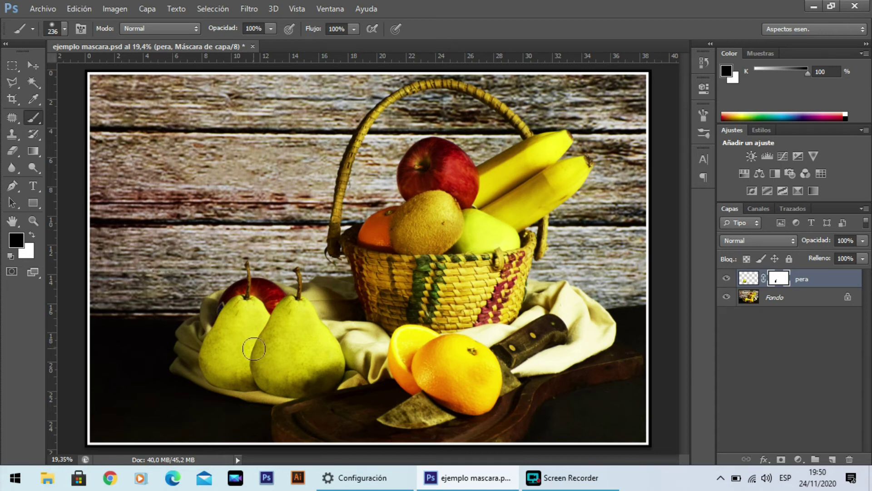
left_click_drag(239, 336, 261, 338)
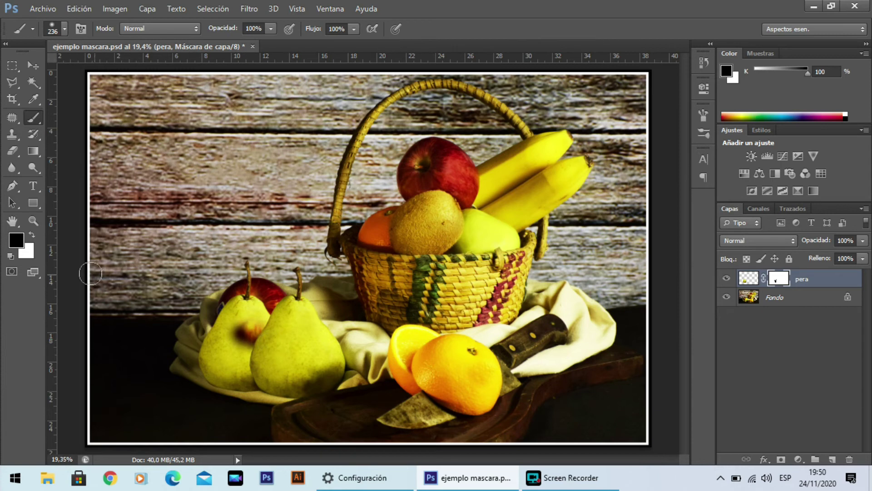
left_click(31, 234)
mouse_move(238, 327)
left_mouse_down()
mouse_move(257, 333)
mouse_move(245, 330)
left_mouse_up()
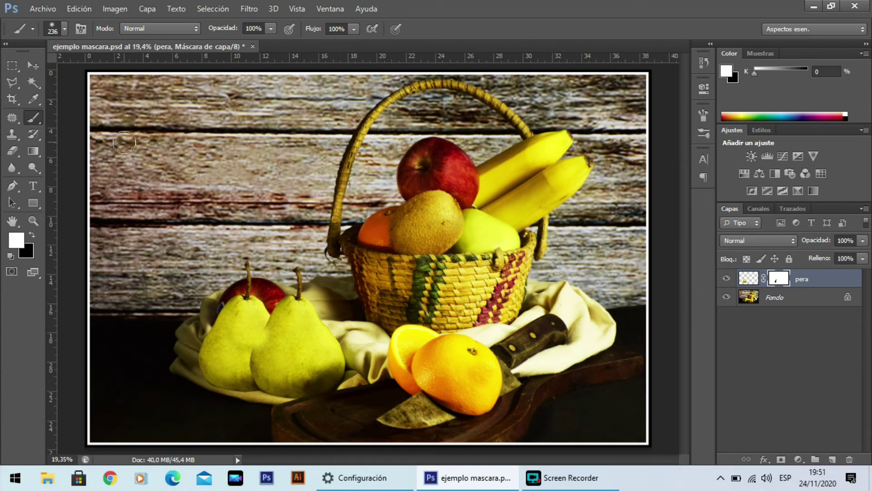
Step: Try a Brightness/Contrast adjustment with brightness -130 on the pera mask, and cancel it
left_click(113, 10)
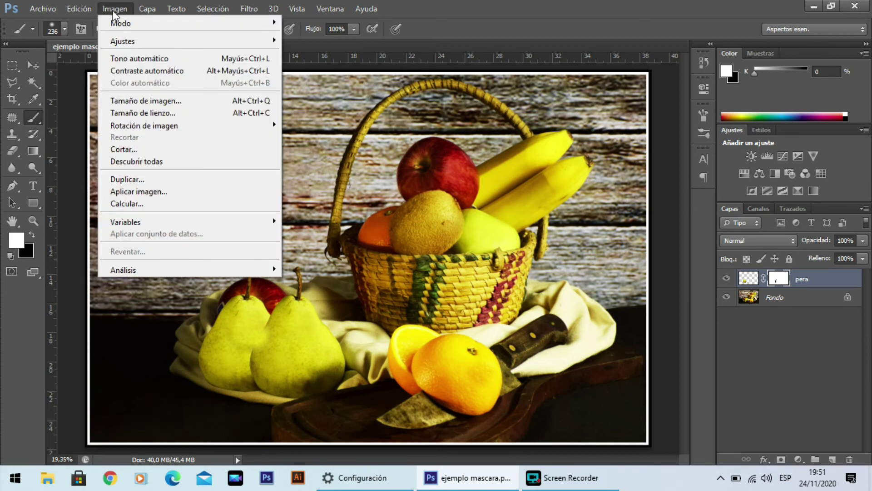
mouse_move(131, 41)
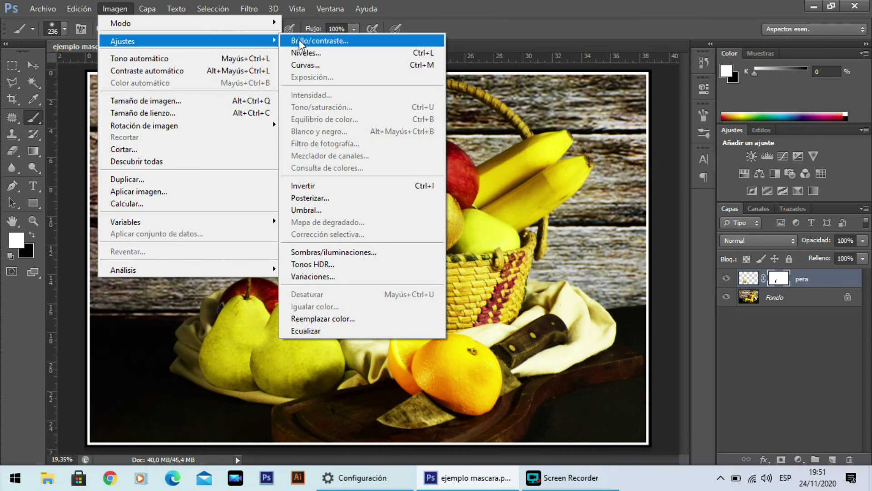
left_click(299, 40)
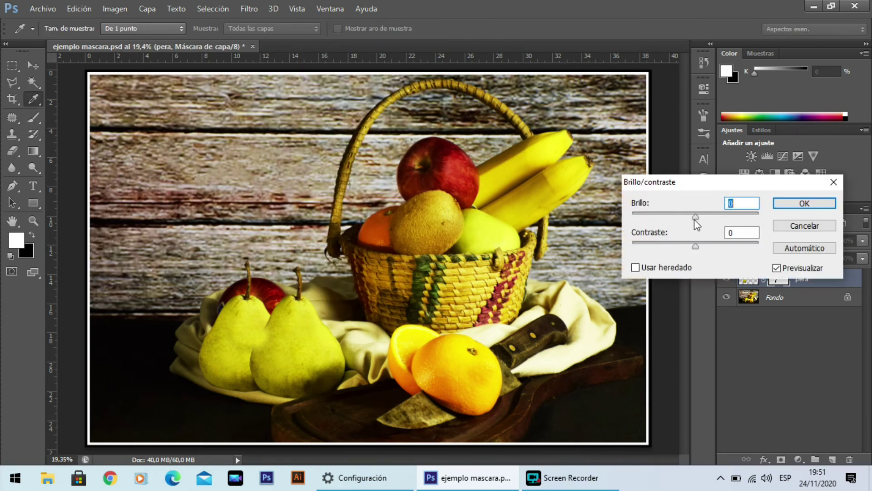
left_click_drag(694, 220, 677, 222)
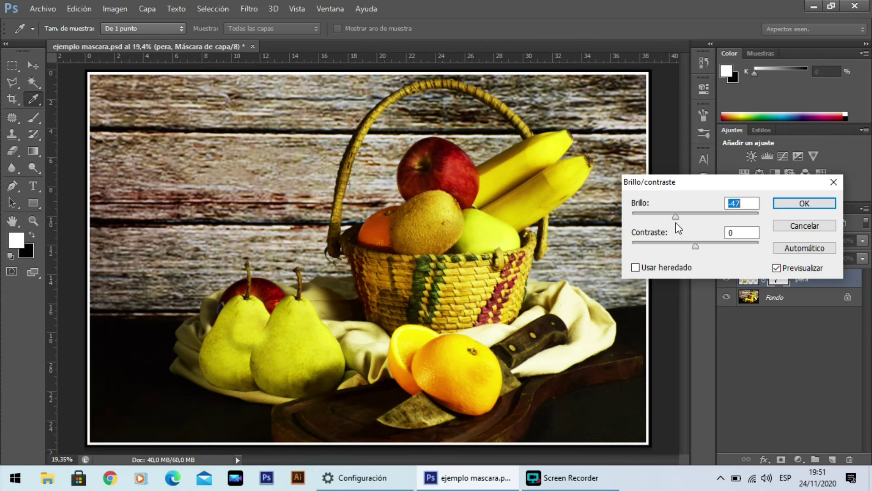
left_click_drag(676, 223, 641, 236)
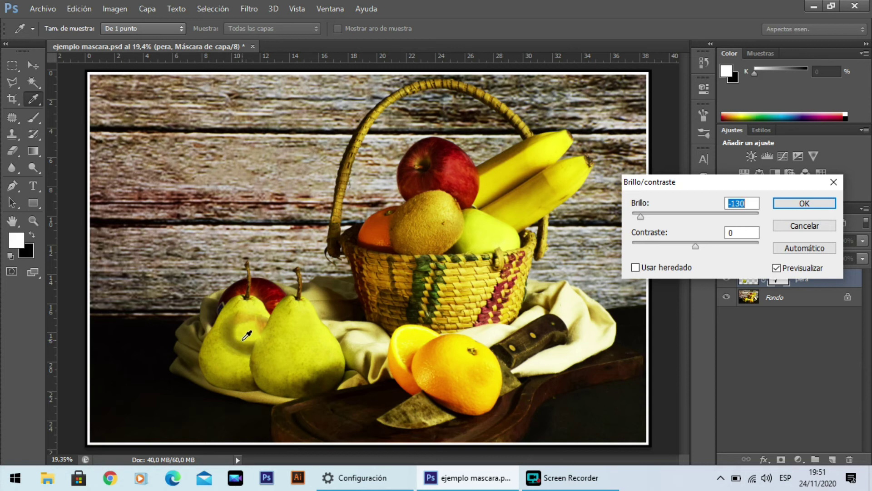
left_click_drag(685, 187, 473, 158)
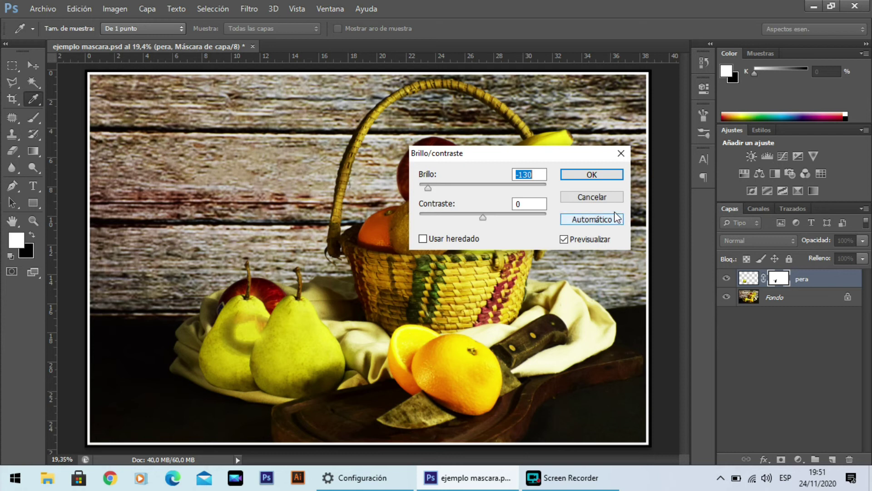
left_click(609, 197)
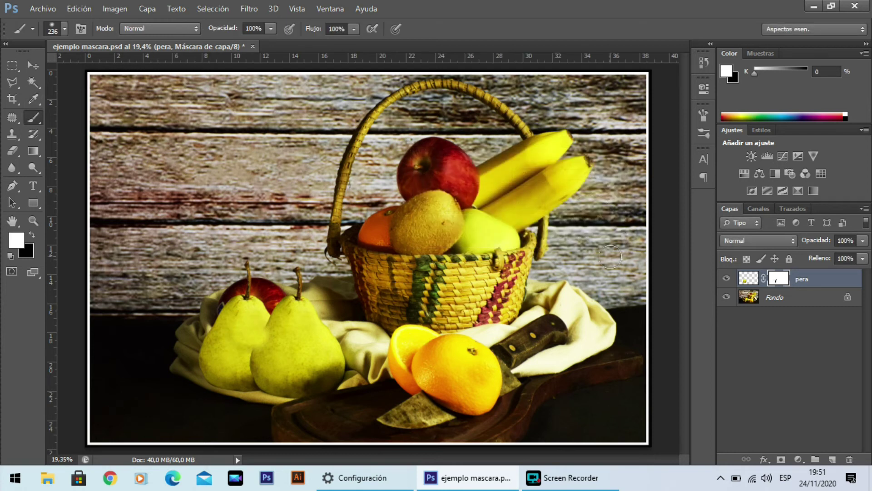
Step: Darken the pera layer's image with a Brightness/Contrast adjustment, setting the brightness to -79
left_click(749, 279)
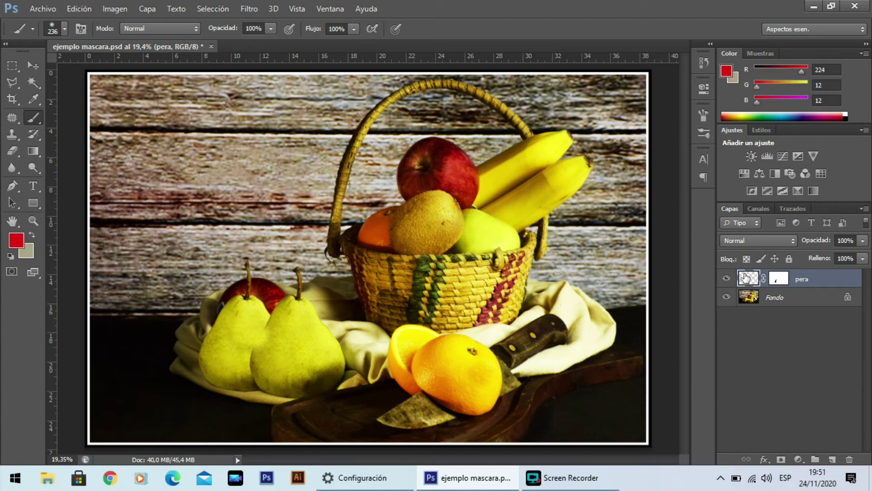
left_click(123, 9)
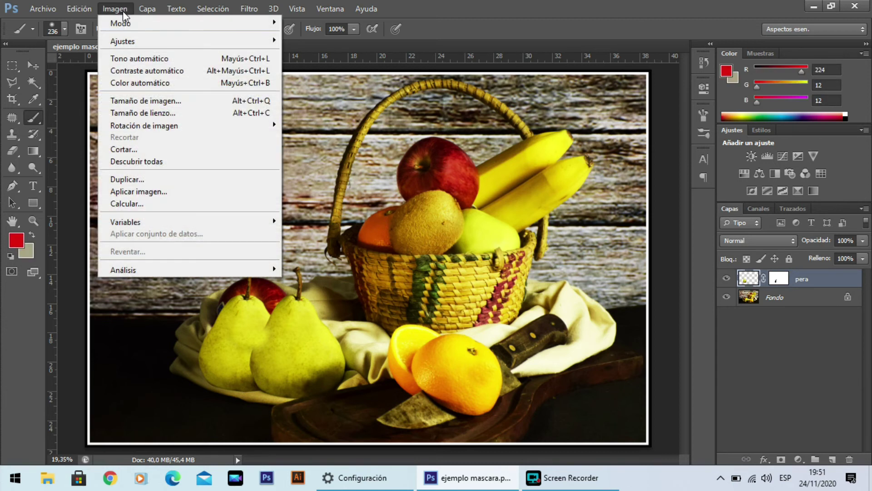
mouse_move(179, 42)
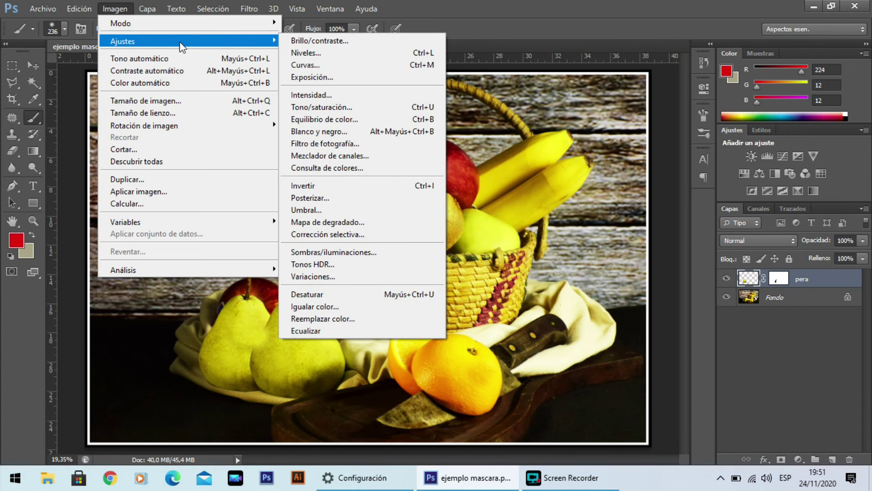
left_click(304, 40)
left_click_drag(484, 188, 450, 195)
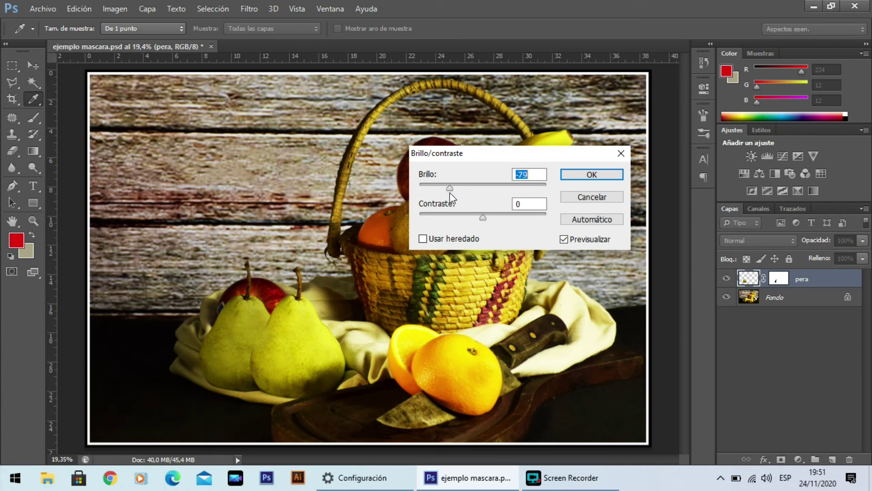
left_click(580, 175)
Step: Brush a vertical red stroke over the left pear on the pera layer's image, and undo it
key("b")
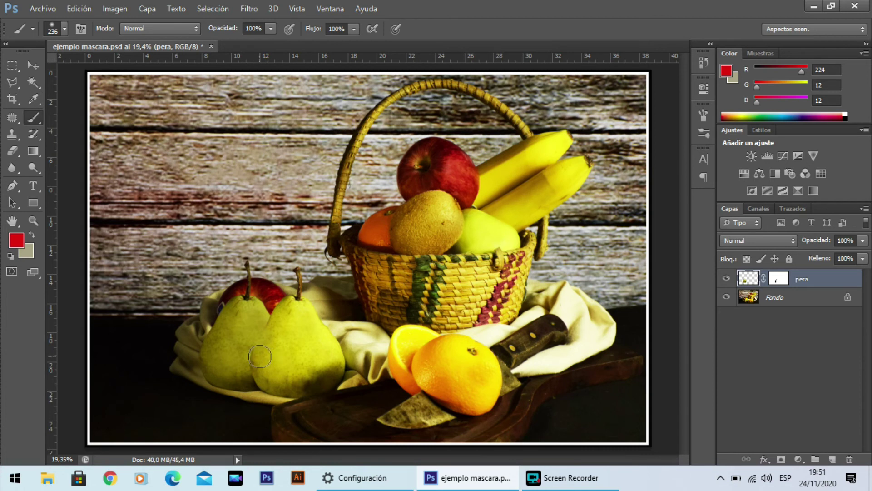
left_click_drag(243, 331, 278, 356)
left_click_drag(321, 379, 320, 325)
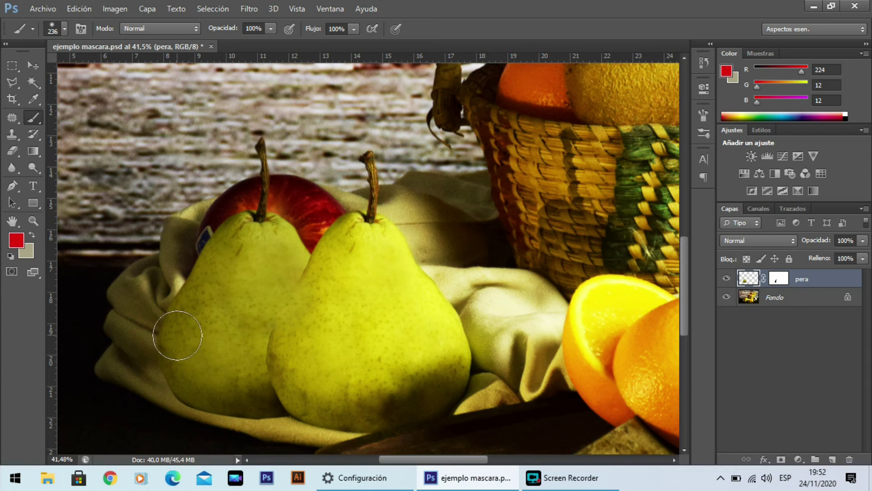
left_click_drag(241, 352, 255, 262)
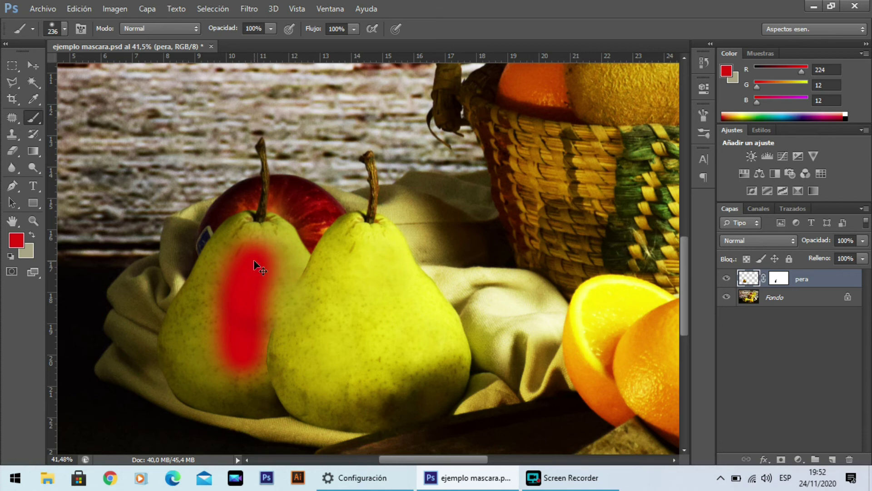
key("ctrl+z")
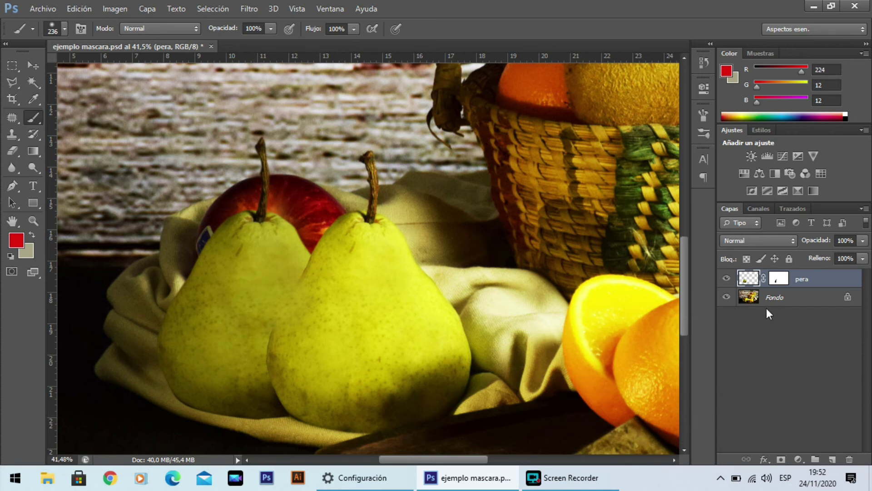
Step: Paint white on the pera mask to reveal the left pear over the front pear, and hide that overlap again with black
left_click(778, 277)
mouse_move(284, 281)
left_mouse_down()
mouse_move(298, 322)
mouse_move(323, 325)
mouse_move(305, 329)
mouse_move(324, 296)
mouse_move(300, 342)
mouse_move(328, 284)
mouse_move(310, 353)
mouse_move(321, 325)
left_mouse_up()
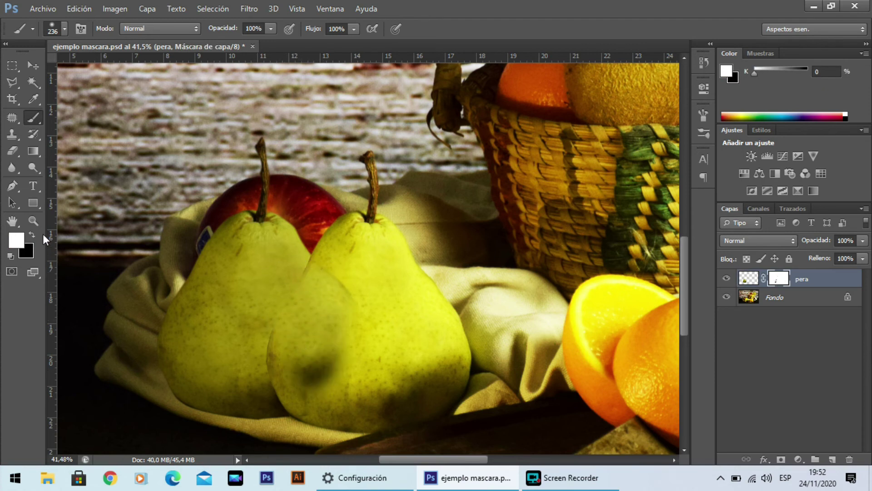
left_click(32, 234)
mouse_move(309, 380)
left_mouse_down()
mouse_move(345, 404)
mouse_move(326, 354)
mouse_move(346, 286)
mouse_move(315, 387)
mouse_move(301, 375)
mouse_move(301, 347)
mouse_move(339, 276)
mouse_move(301, 366)
mouse_move(313, 387)
mouse_move(364, 415)
mouse_move(406, 398)
left_mouse_up()
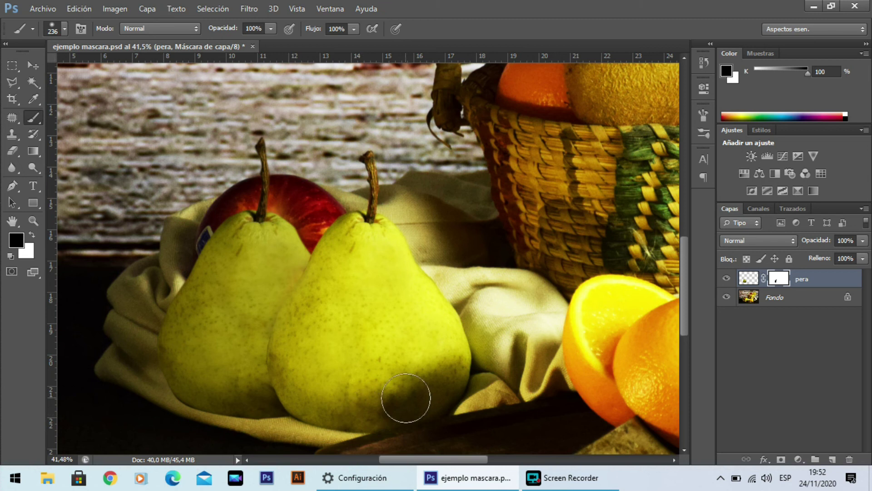
Step: Delete the pera layer's mask, applying it to the layer
left_click(747, 280)
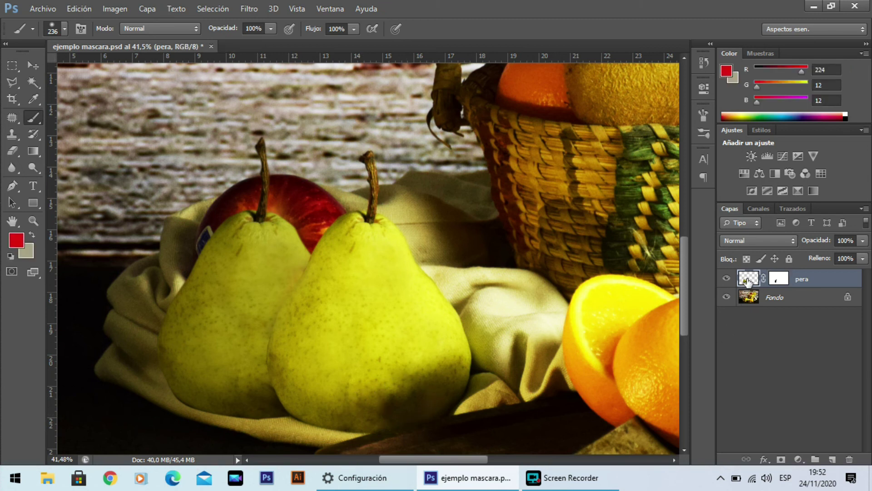
left_click(778, 280)
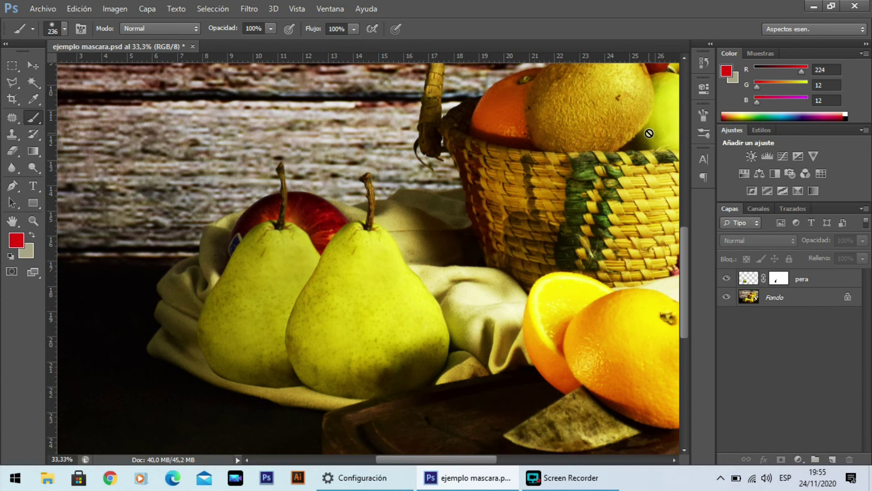
left_click_drag(778, 279, 850, 460)
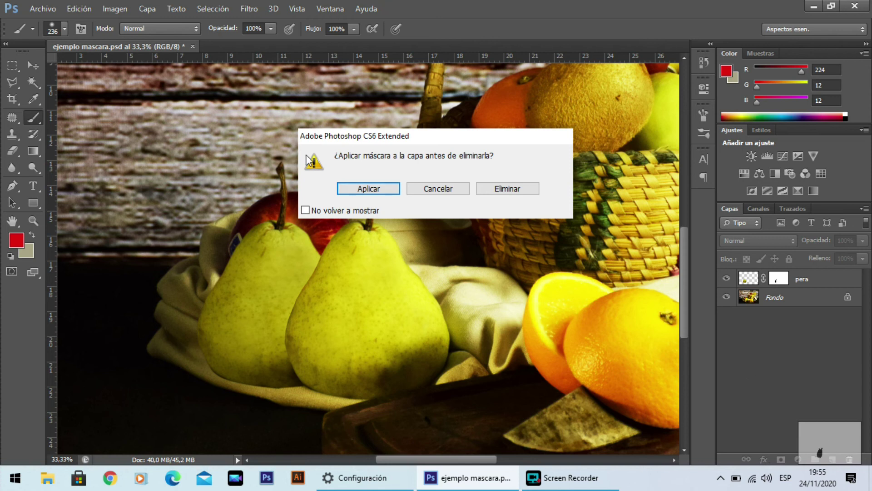
left_click(377, 189)
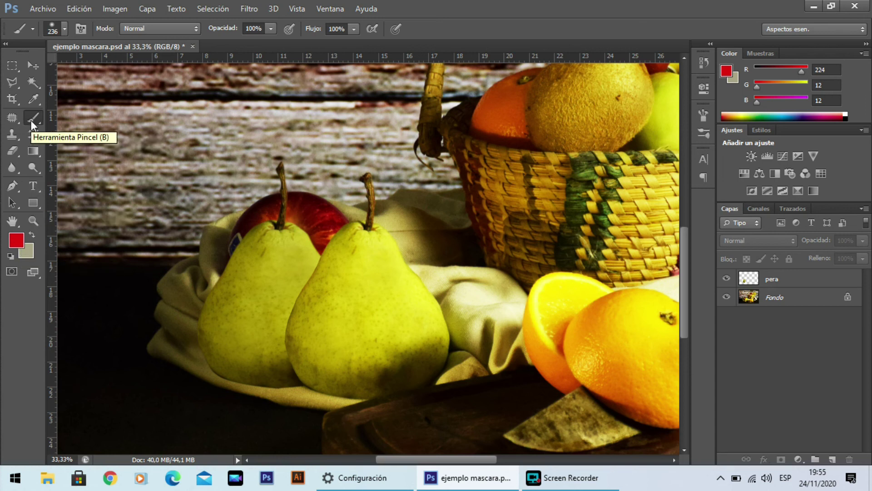
Step: Brush a diagonal red stroke across the left pear on the unmasked pera layer, and undo it
left_click(774, 279)
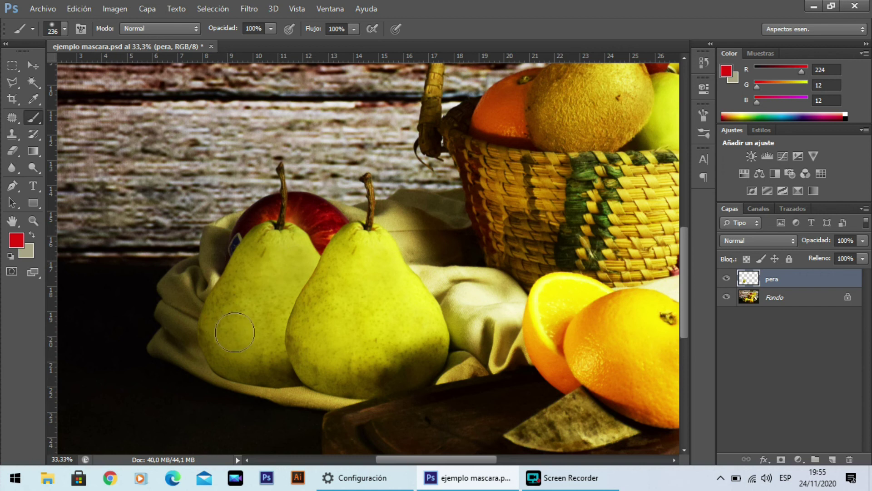
mouse_move(227, 334)
left_mouse_down()
mouse_move(264, 263)
mouse_move(317, 227)
mouse_move(245, 335)
left_mouse_up()
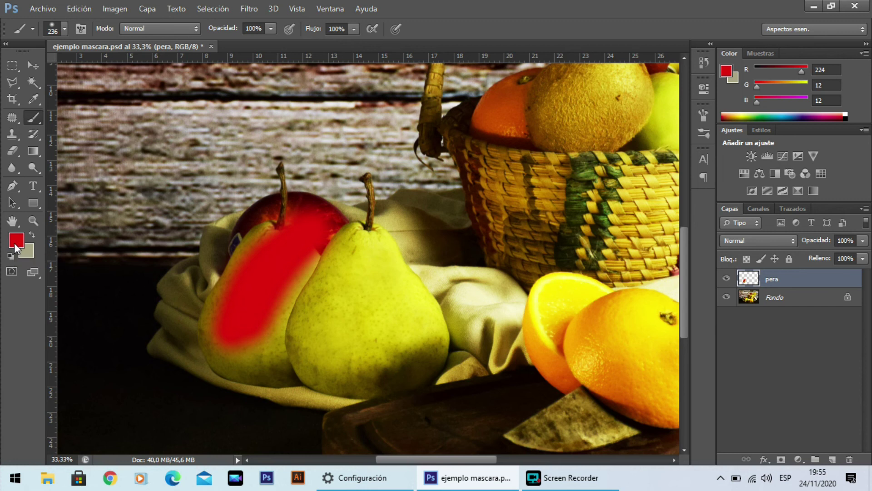
key("ctrl+z")
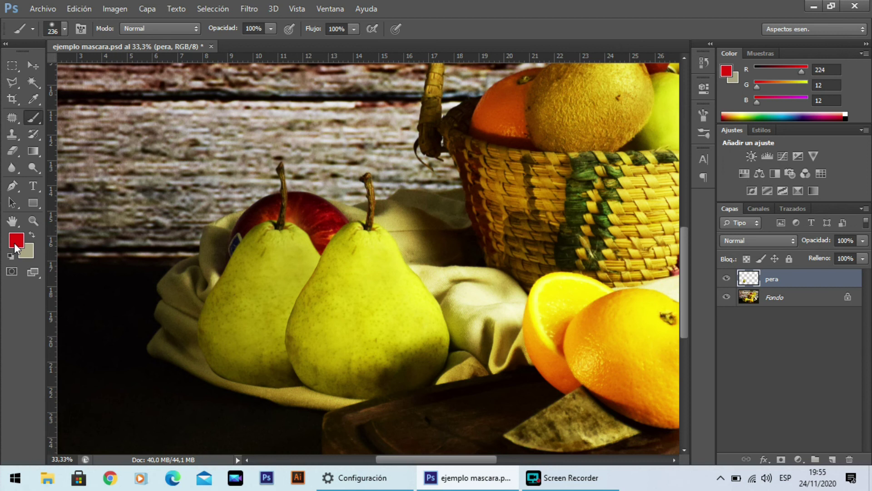
Step: Move the pera layer up and to the left, and revert the document history to the Brillo/contraste state
left_click(31, 71)
left_click_drag(249, 308, 197, 268)
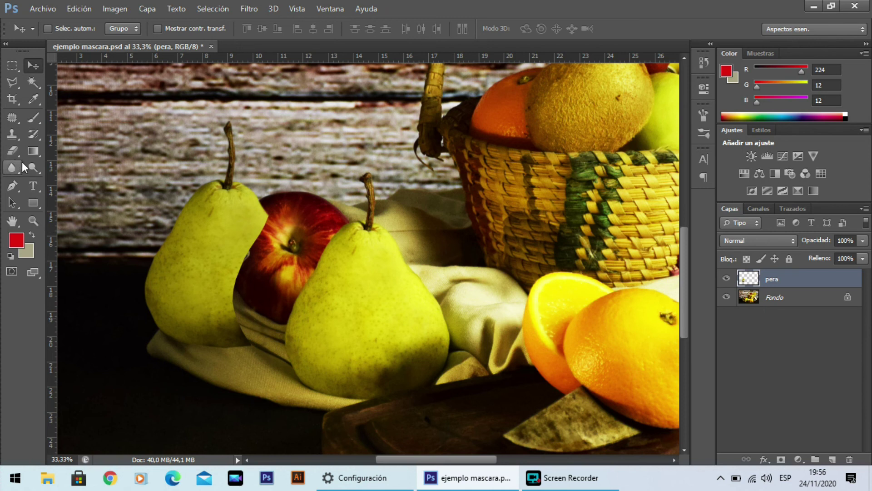
left_click(705, 63)
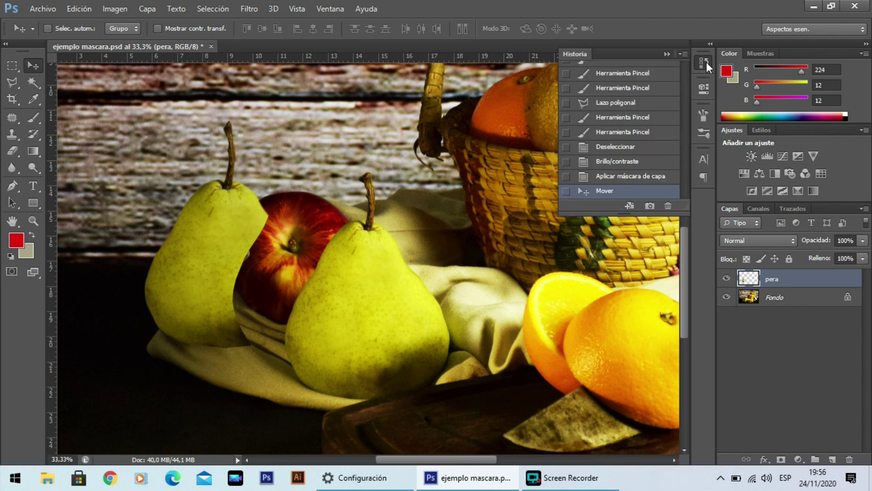
left_click(629, 162)
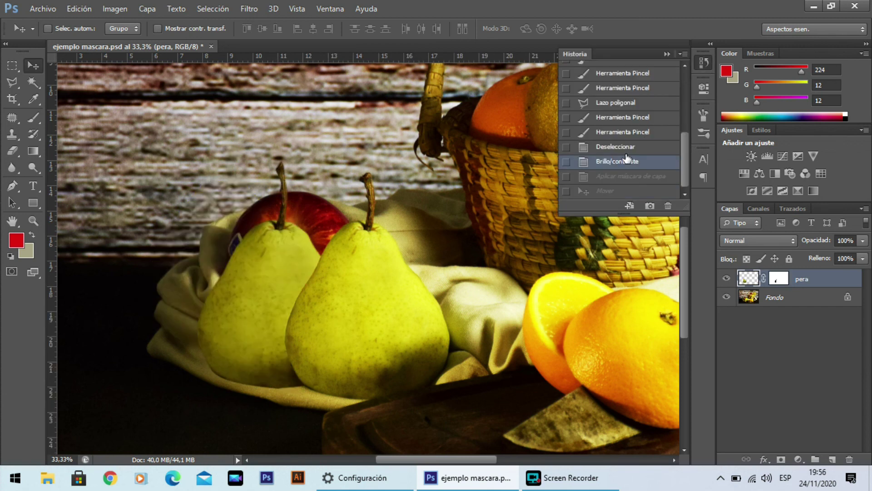
Step: Delete the pera layer's mask without applying it to the layer, and undo the deletion
left_click(666, 53)
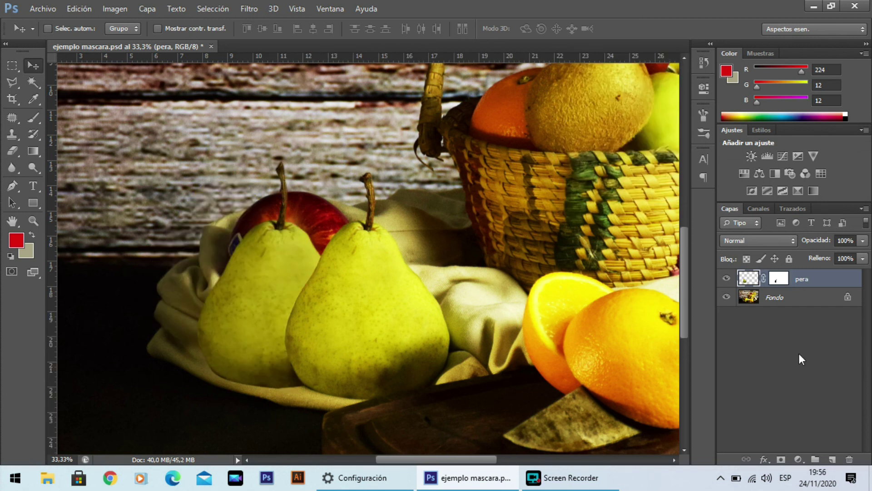
left_click_drag(779, 278, 849, 457)
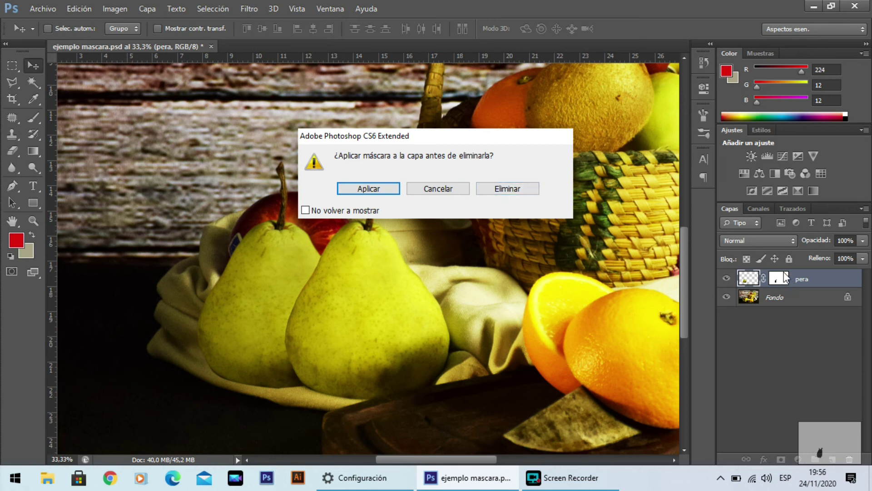
left_click(522, 190)
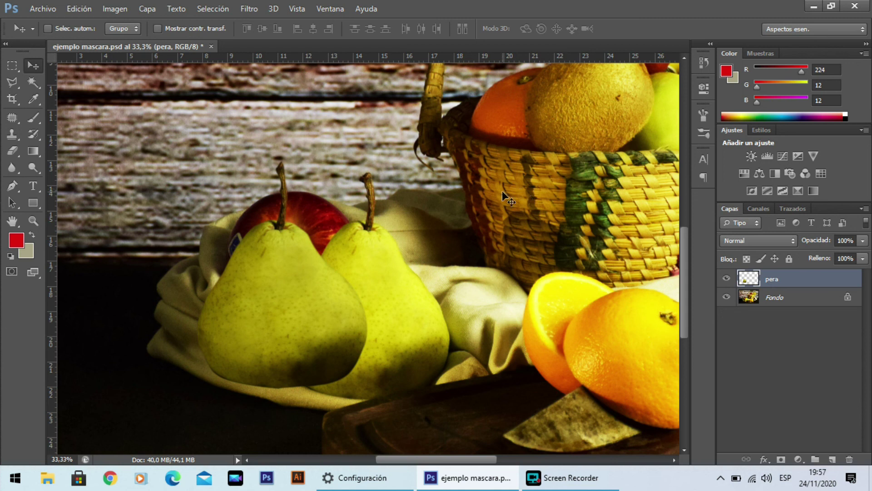
key("ctrl+alt+m")
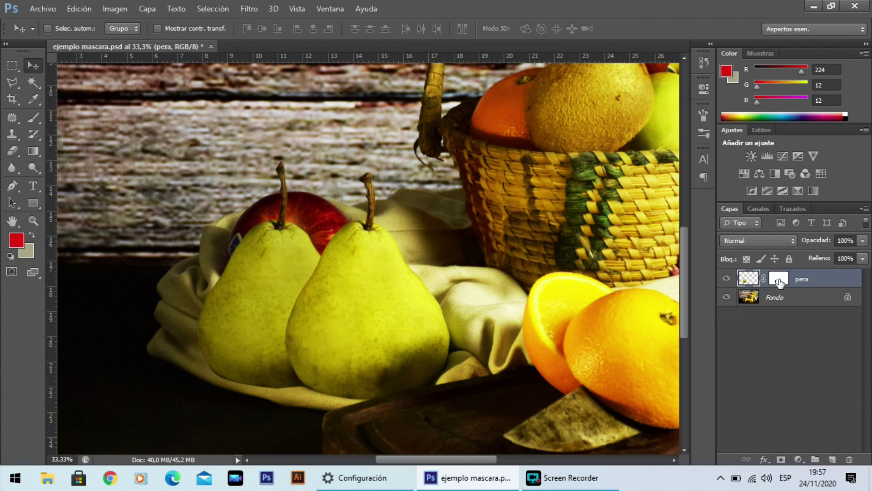
Step: Start deleting the pera layer's mask again, and cancel at the apply-or-delete prompt to keep the mask
left_click_drag(783, 282, 850, 463)
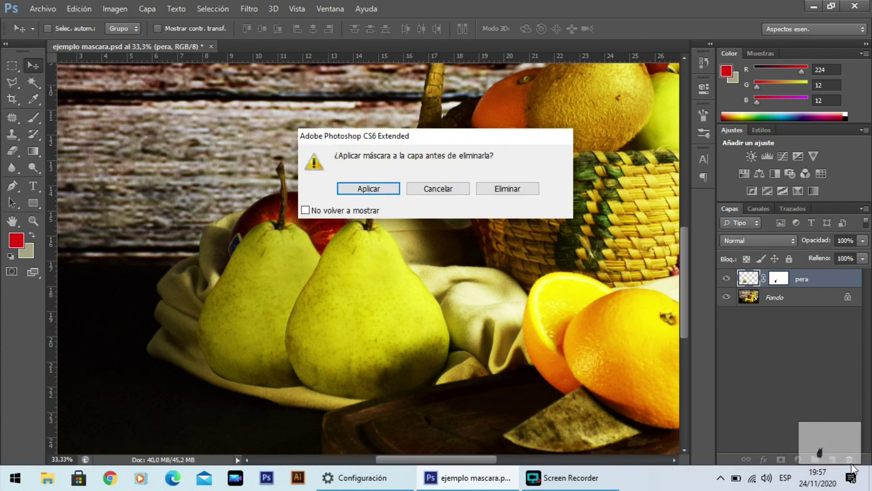
left_click(435, 190)
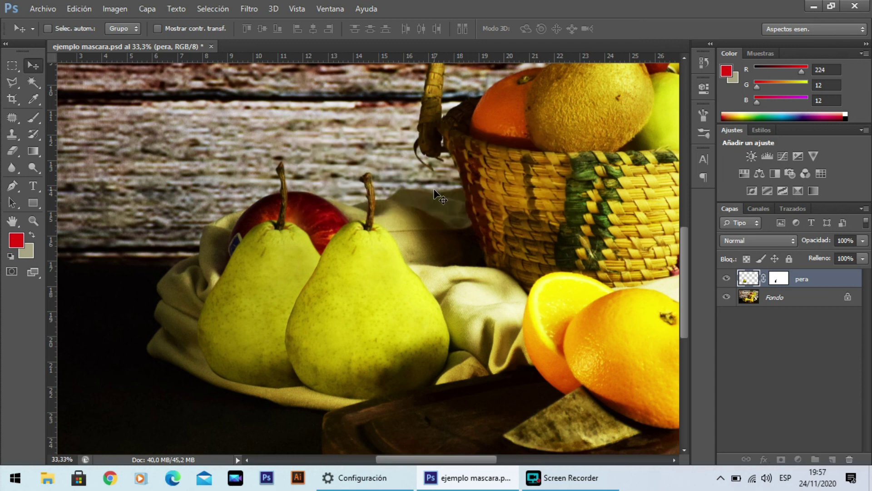